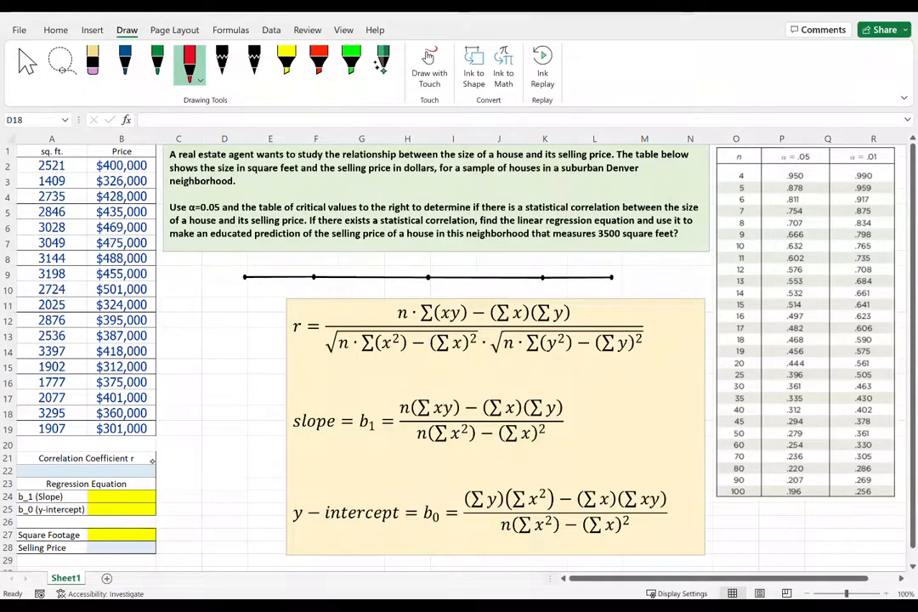
Step: Draw red ink arrows from the correlation coefficient, slope and y-intercept labels to their matching formulas
click(164, 457)
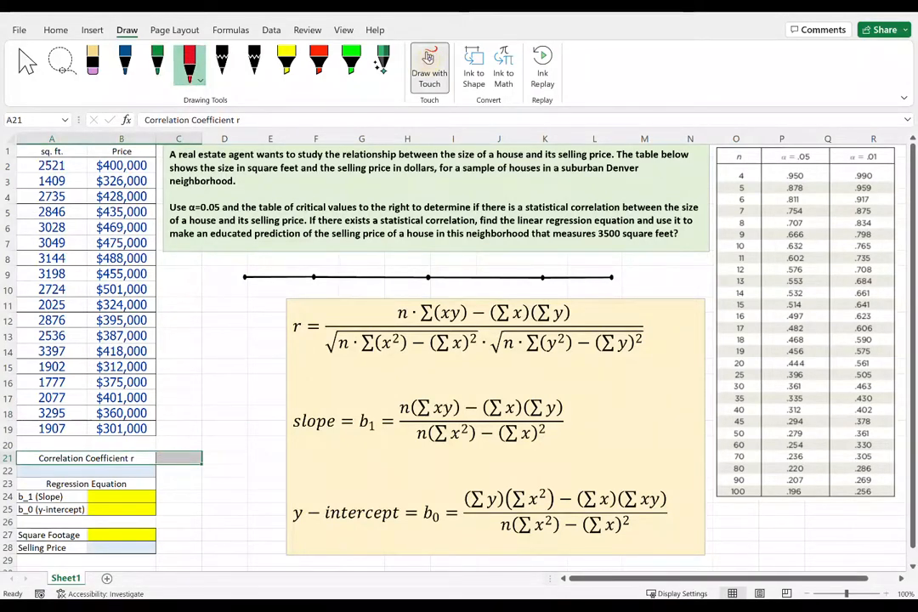
drag(148, 456, 315, 352)
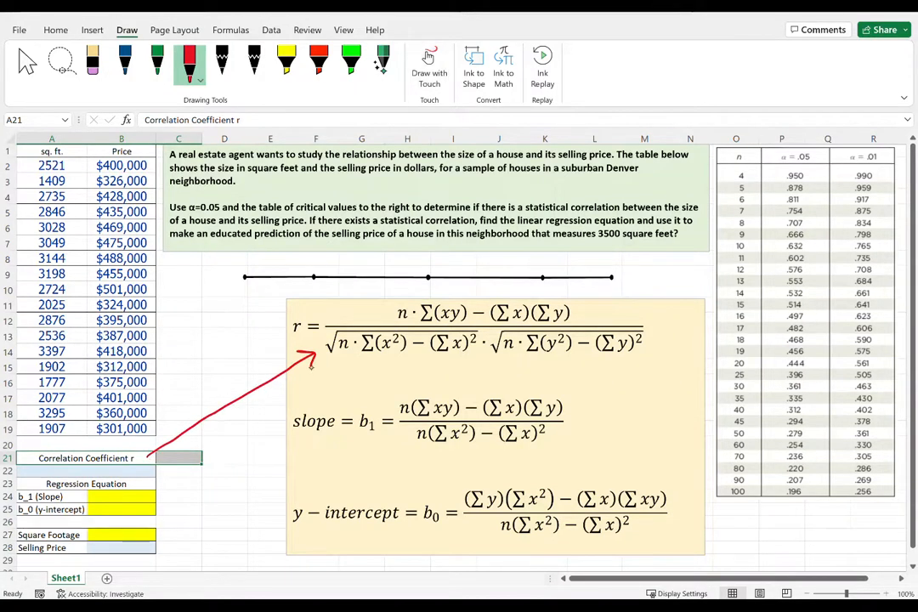
click(224, 548)
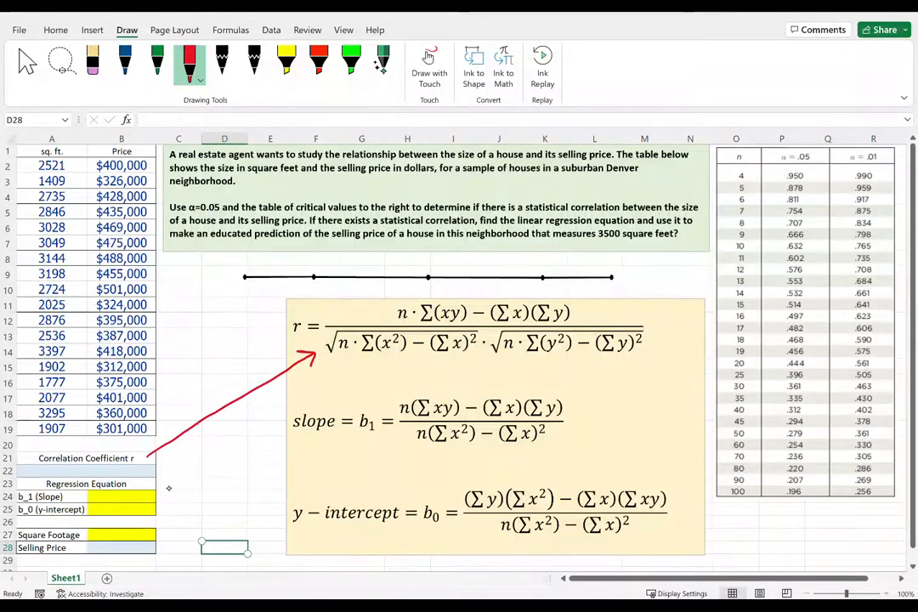
drag(159, 493, 278, 446)
drag(159, 508, 283, 521)
drag(272, 513, 273, 525)
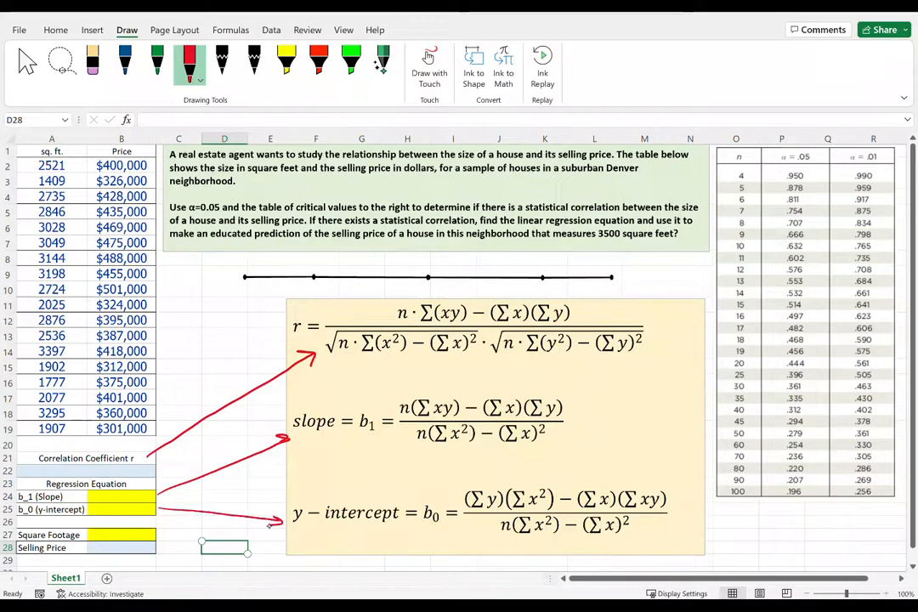
Step: Outline the r, slope and y-intercept formula expressions with red ink boxes
mouse_move(328, 289)
mouse_down()
mouse_move(340, 368)
mouse_move(668, 308)
mouse_move(317, 291)
mouse_up()
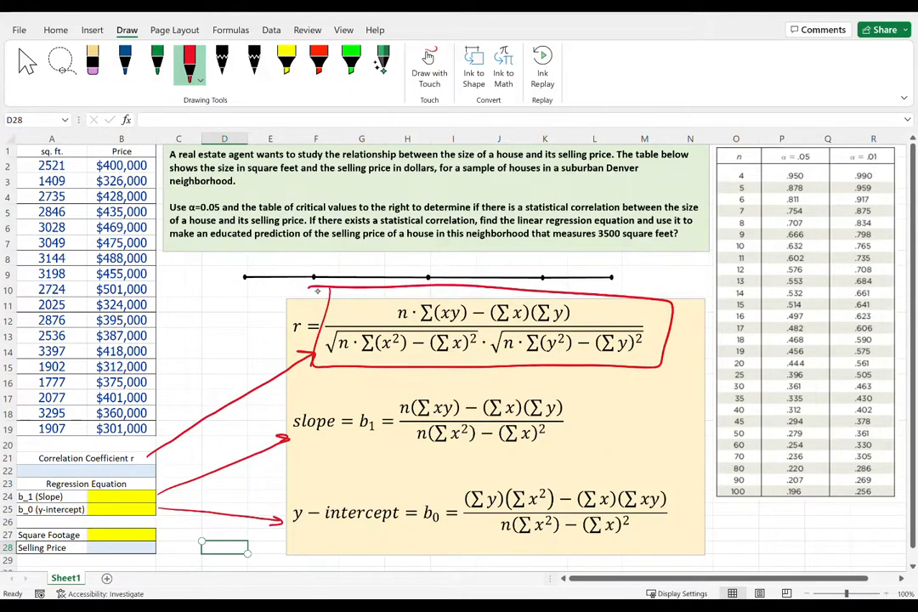
mouse_move(387, 382)
mouse_down()
mouse_move(510, 456)
mouse_move(390, 382)
mouse_up()
mouse_move(458, 474)
mouse_down()
mouse_move(583, 542)
mouse_move(682, 479)
mouse_move(445, 481)
mouse_up()
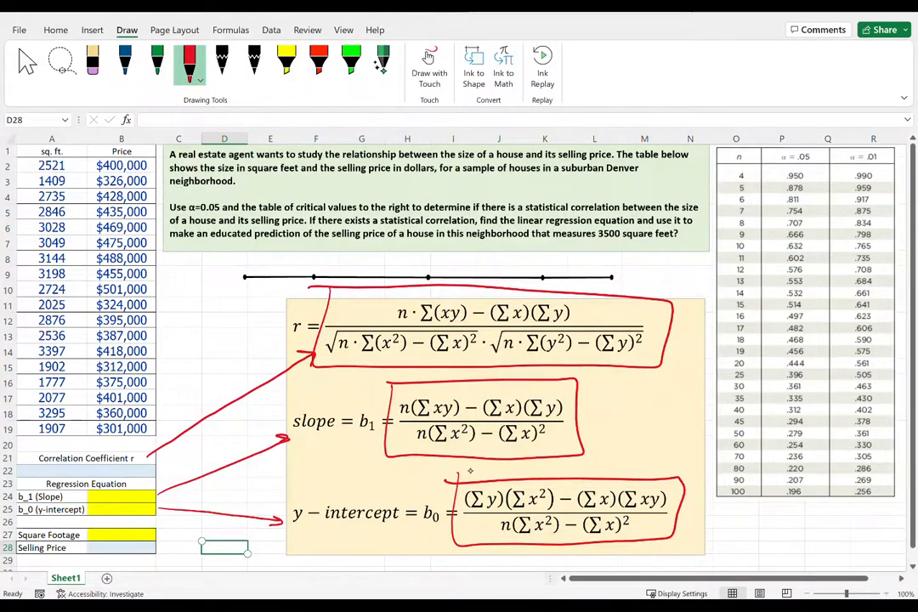
Step: Erase all the red ink annotations and delete the text box containing the three formulas
drag(238, 387, 238, 523)
drag(300, 328, 479, 474)
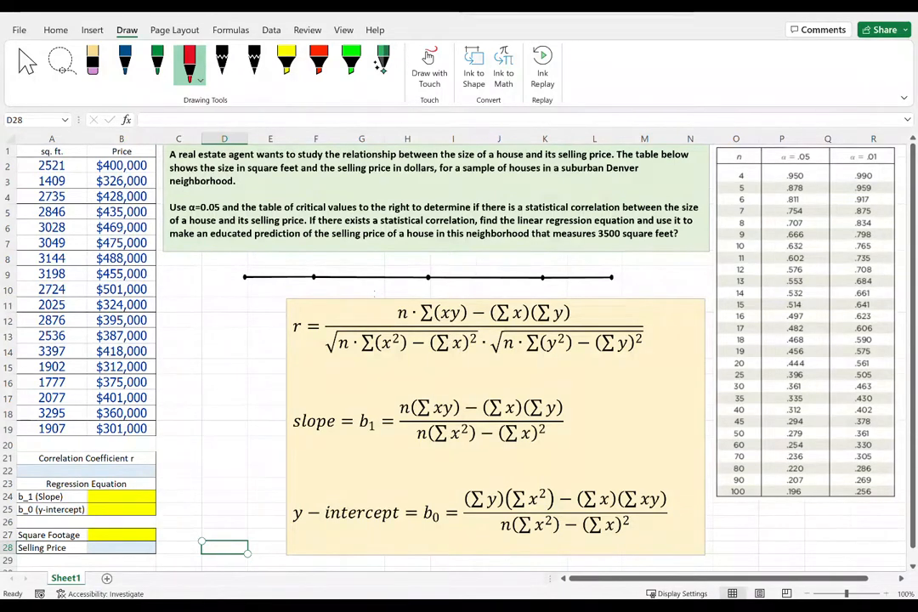
click(374, 295)
click(365, 299)
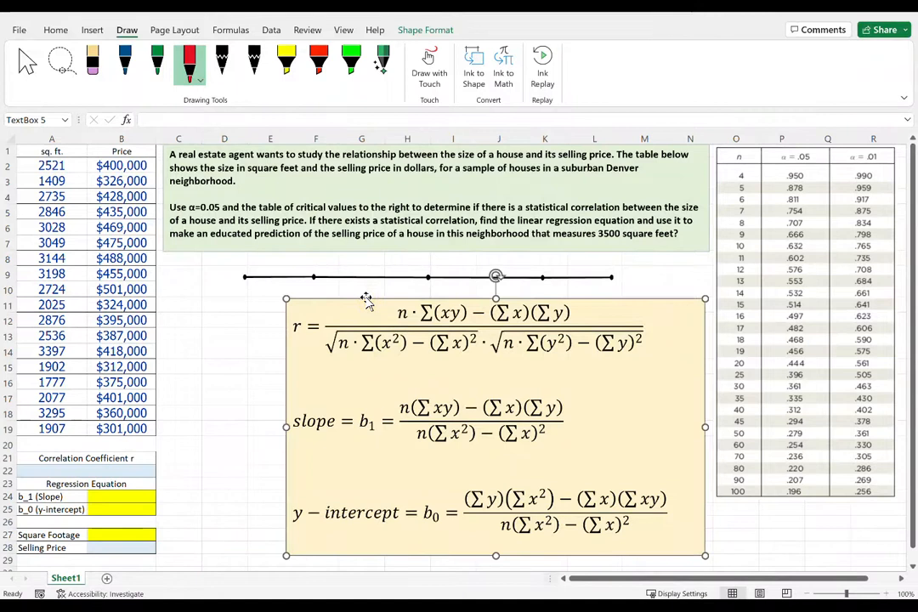
key(Delete)
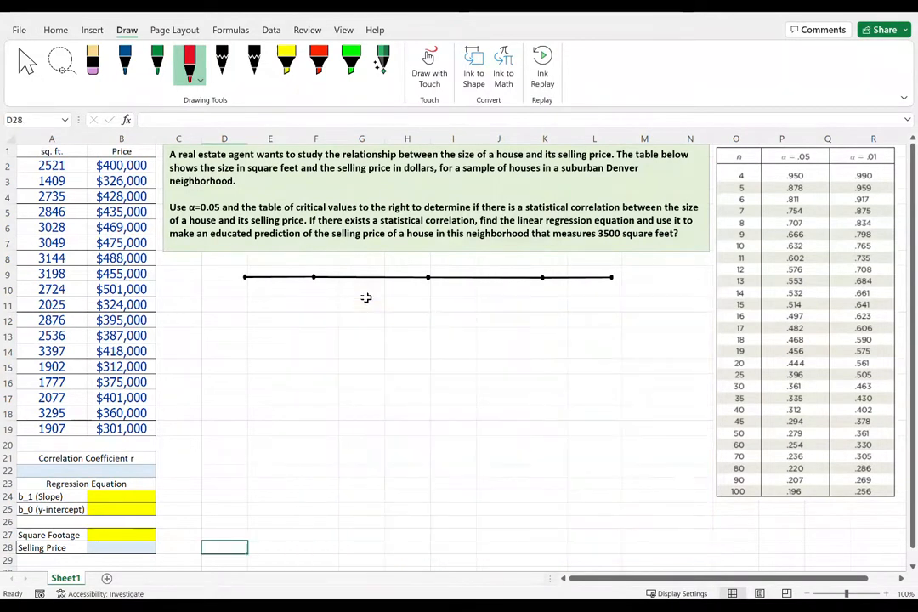
click(831, 532)
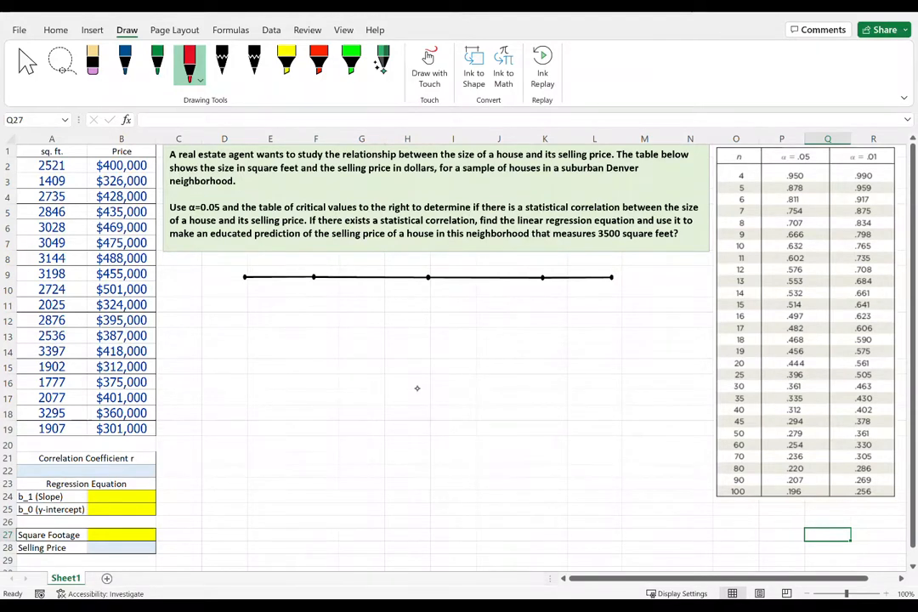
Step: Handwrite "=correl(location of x's," in blue ink below the black number line
click(125, 61)
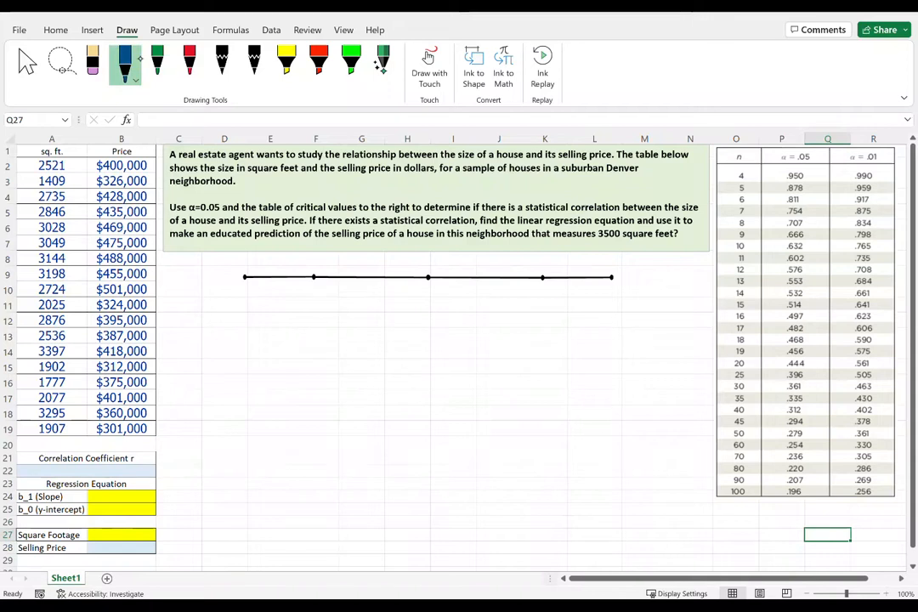
drag(210, 307, 225, 311)
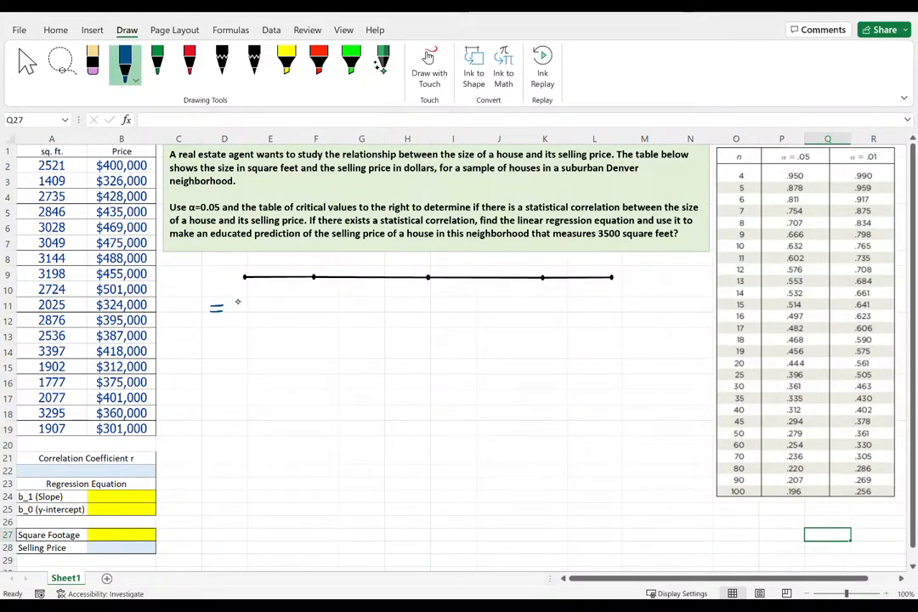
mouse_move(242, 302)
mouse_down()
mouse_move(243, 313)
mouse_move(285, 303)
mouse_move(303, 310)
mouse_up()
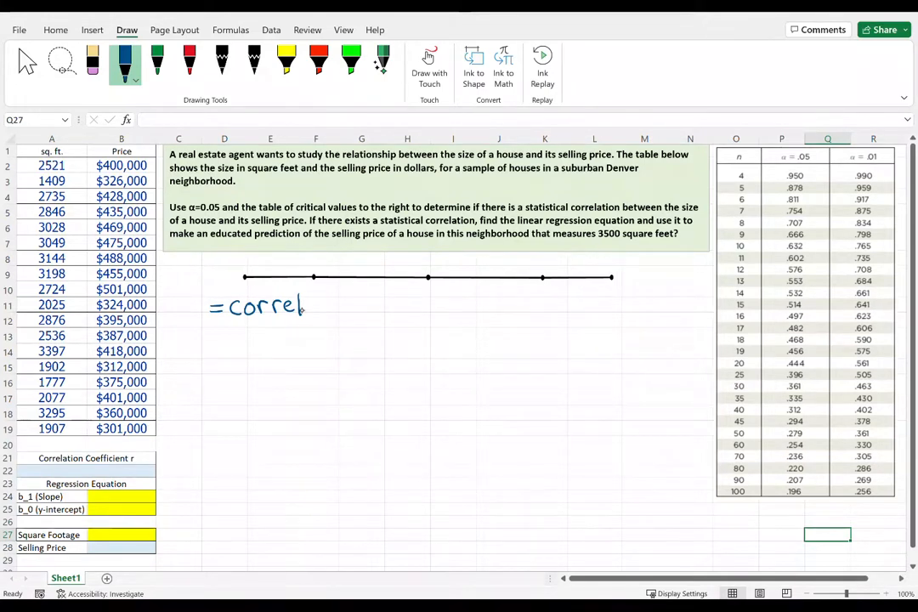
drag(324, 290, 332, 324)
drag(337, 292, 336, 303)
drag(348, 295, 373, 302)
drag(369, 296, 378, 303)
drag(383, 297, 338, 317)
mouse_move(349, 310)
mouse_down()
mouse_move(347, 322)
mouse_move(375, 319)
mouse_up()
mouse_move(375, 312)
mouse_down()
mouse_move(368, 321)
mouse_move(378, 311)
mouse_move(409, 333)
mouse_up()
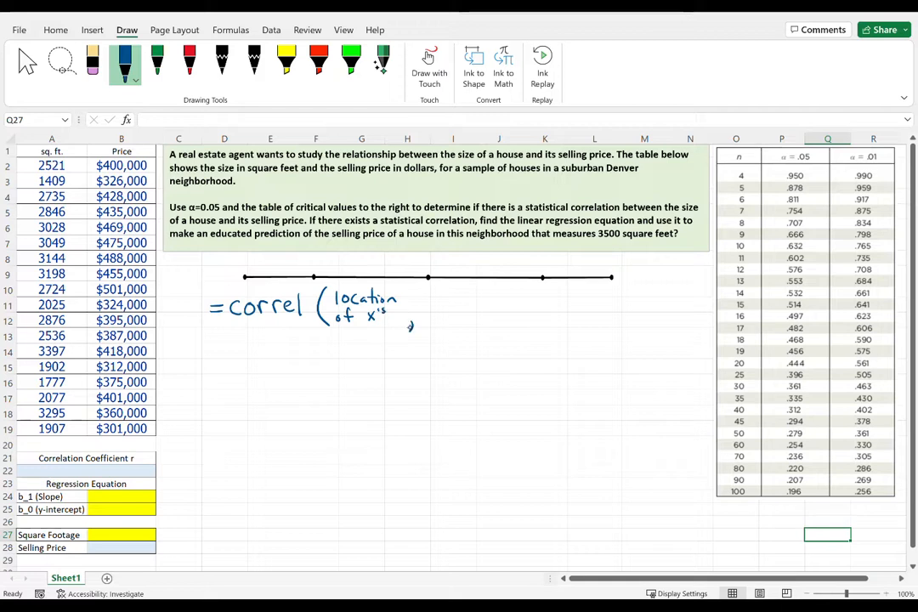
Step: Complete the handwritten general formula with "location of y's)" as the second argument
mouse_move(431, 289)
mouse_down()
mouse_move(432, 300)
mouse_move(454, 299)
mouse_up()
drag(465, 294, 477, 293)
drag(479, 294, 486, 295)
drag(494, 301, 505, 299)
mouse_move(439, 312)
mouse_down()
mouse_move(475, 325)
mouse_move(486, 313)
mouse_move(515, 323)
mouse_up()
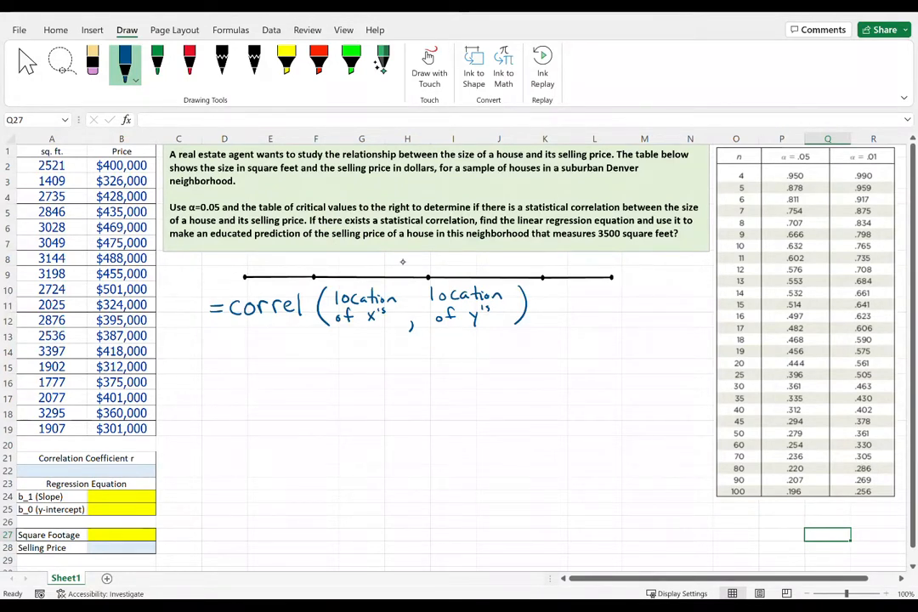
Step: Handwrite "=correl(A2:A19, B2:B19)" in blue below the general formula and draw an arrow from it to cell A22
mouse_move(242, 378)
mouse_down()
mouse_move(243, 389)
mouse_move(301, 387)
mouse_move(321, 407)
mouse_up()
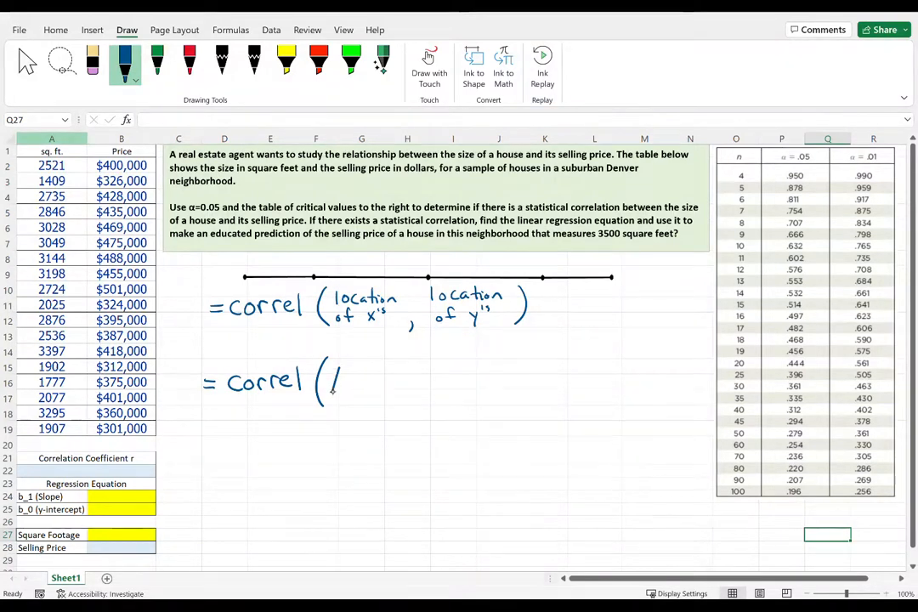
click(374, 378)
click(374, 387)
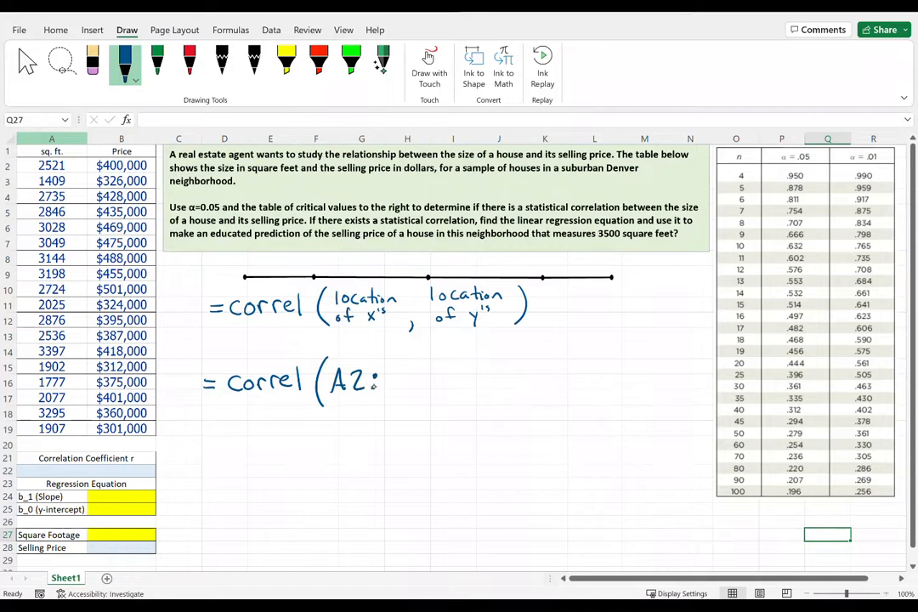
mouse_move(385, 393)
mouse_down()
mouse_move(400, 393)
mouse_move(398, 384)
mouse_move(438, 408)
mouse_up()
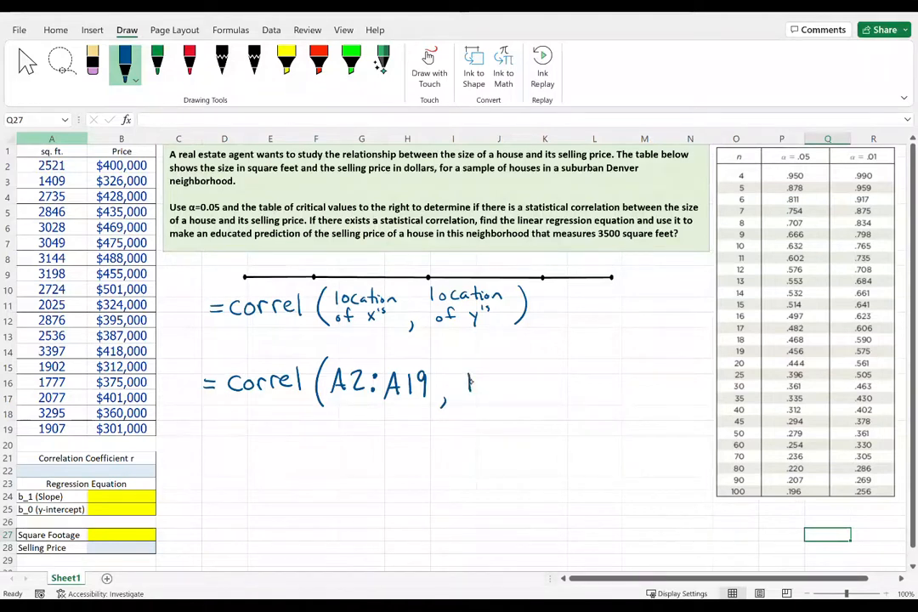
drag(491, 371, 507, 390)
click(516, 376)
click(517, 387)
drag(533, 372, 571, 391)
drag(584, 361, 580, 406)
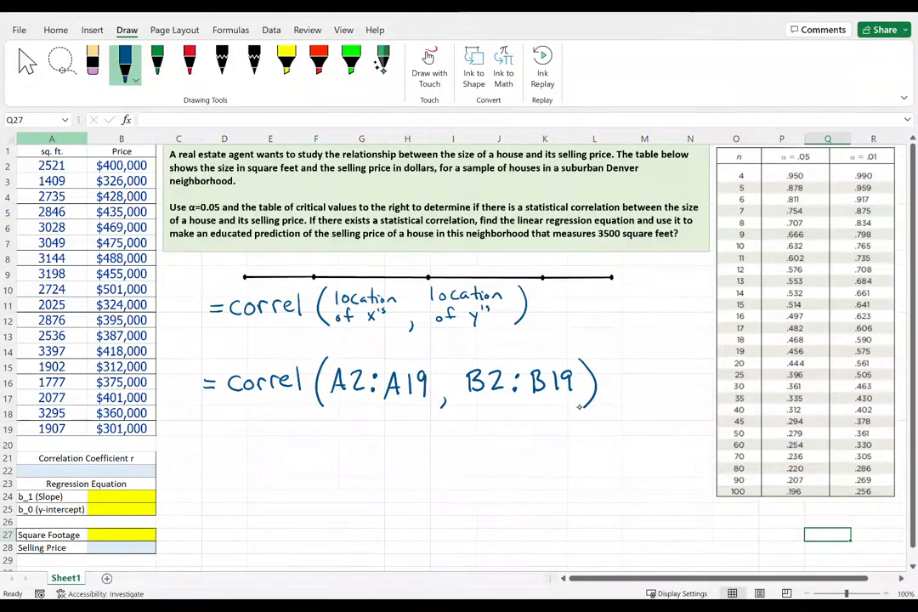
mouse_move(192, 388)
mouse_down()
mouse_move(183, 440)
mouse_move(161, 466)
mouse_up()
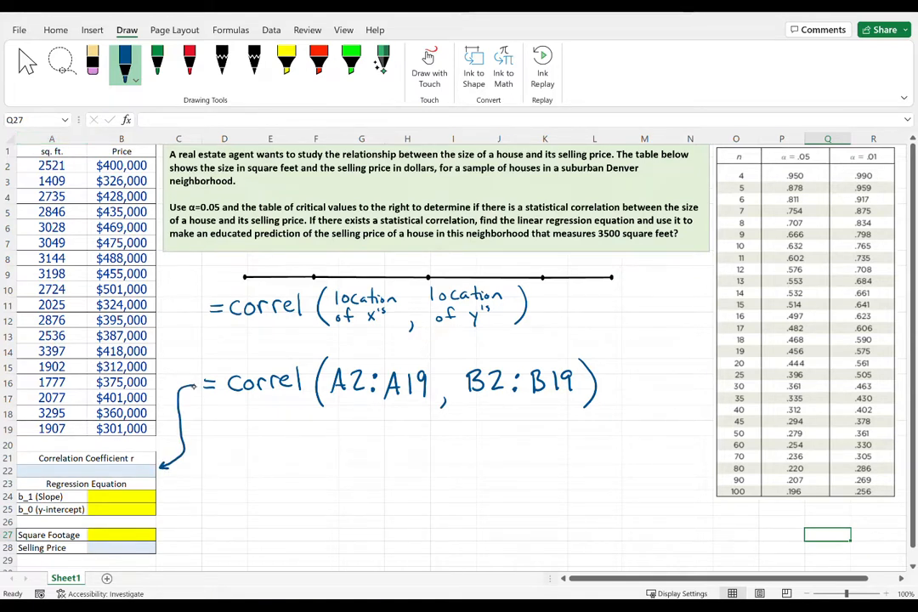
Step: Enter the formula =CORREL(A2:A19,B2:B19) in cell A22 under Correlation Coefficient r
click(121, 470)
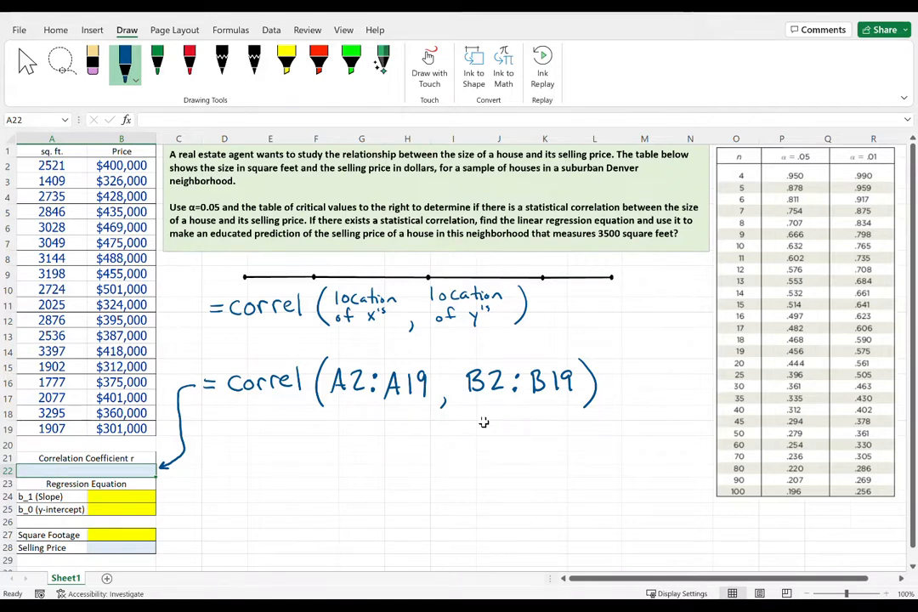
text(=)
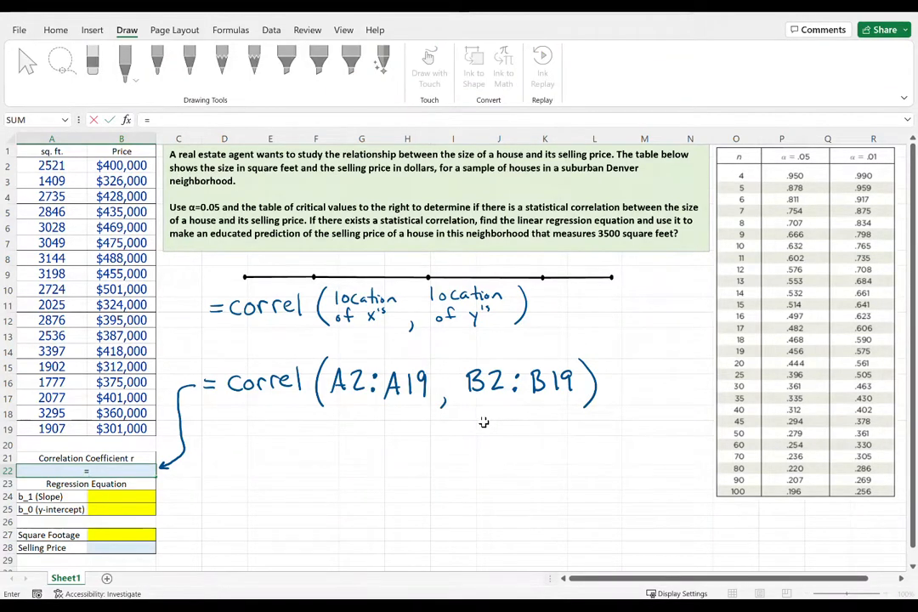
text(corre)
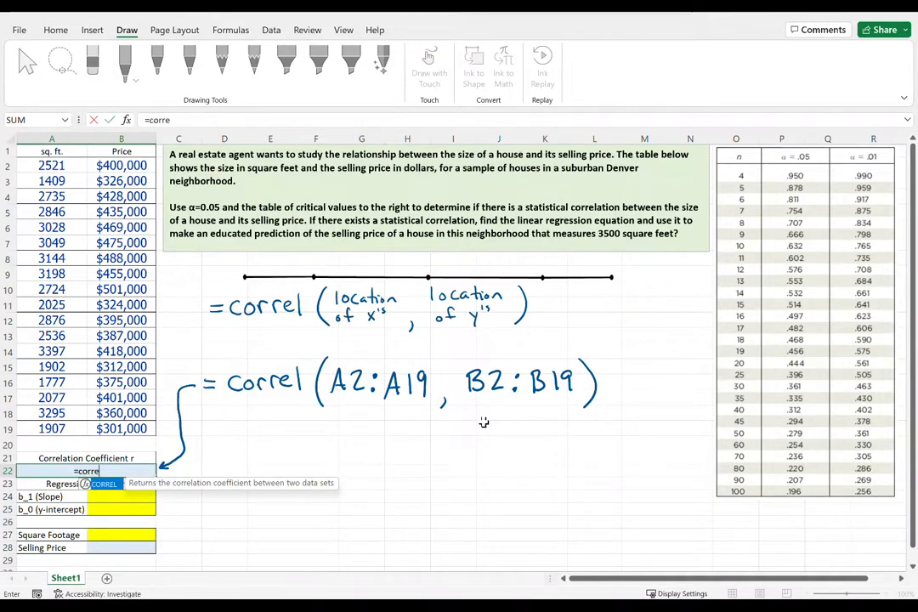
text(l()
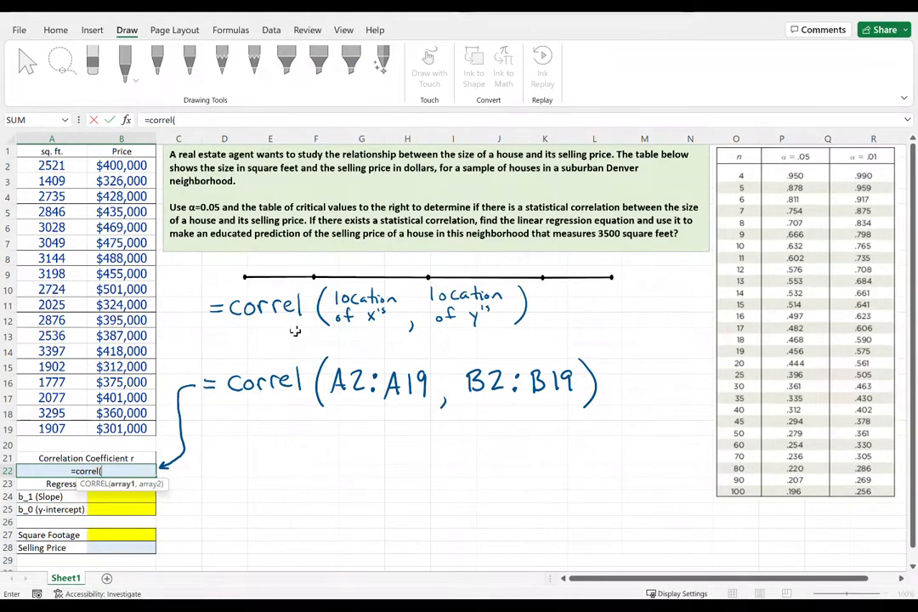
drag(32, 164, 36, 428)
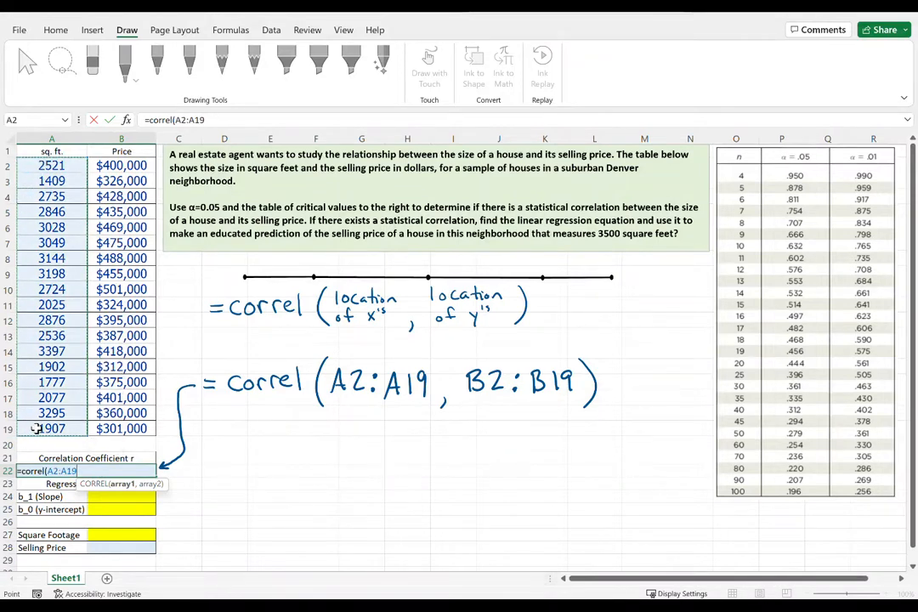
text(,)
drag(124, 165, 122, 422)
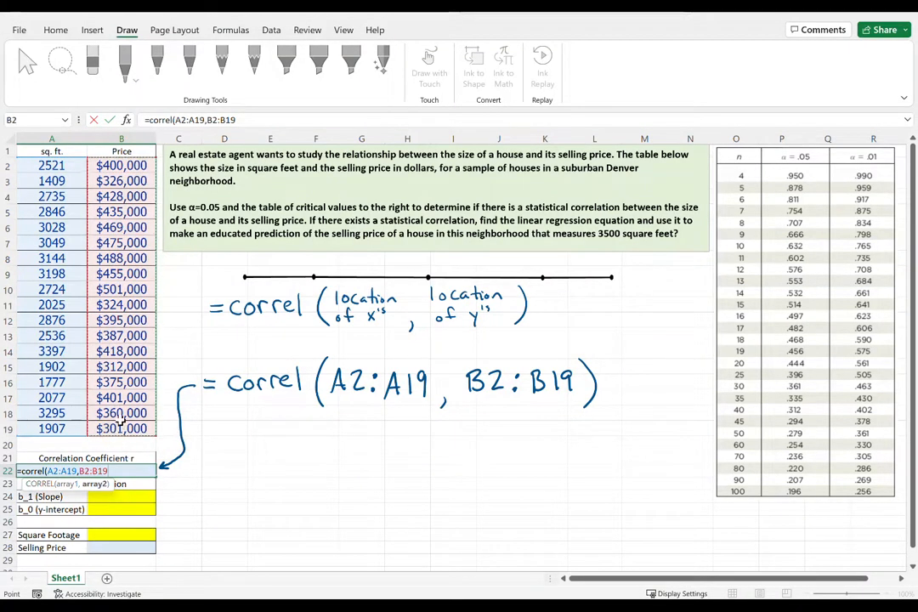
text())
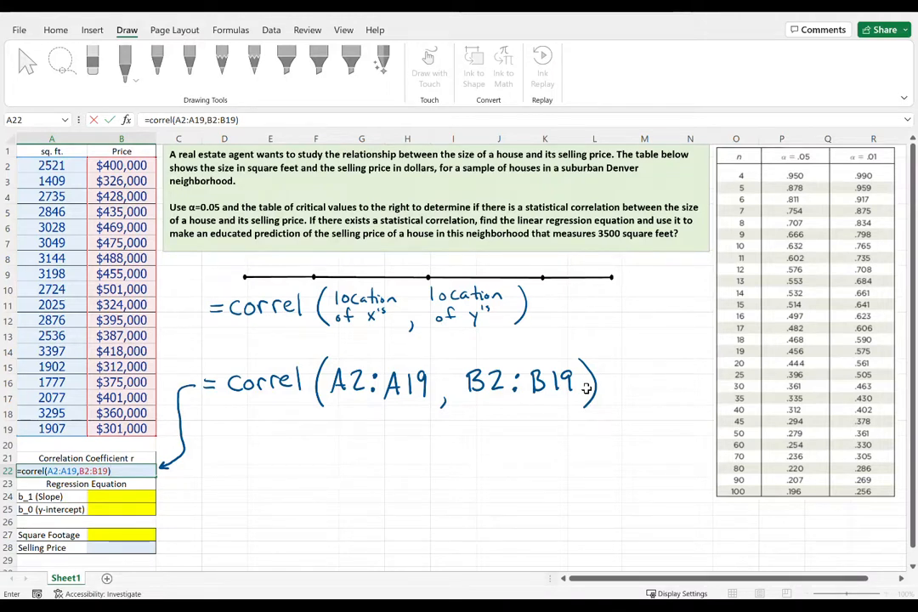
key(Return)
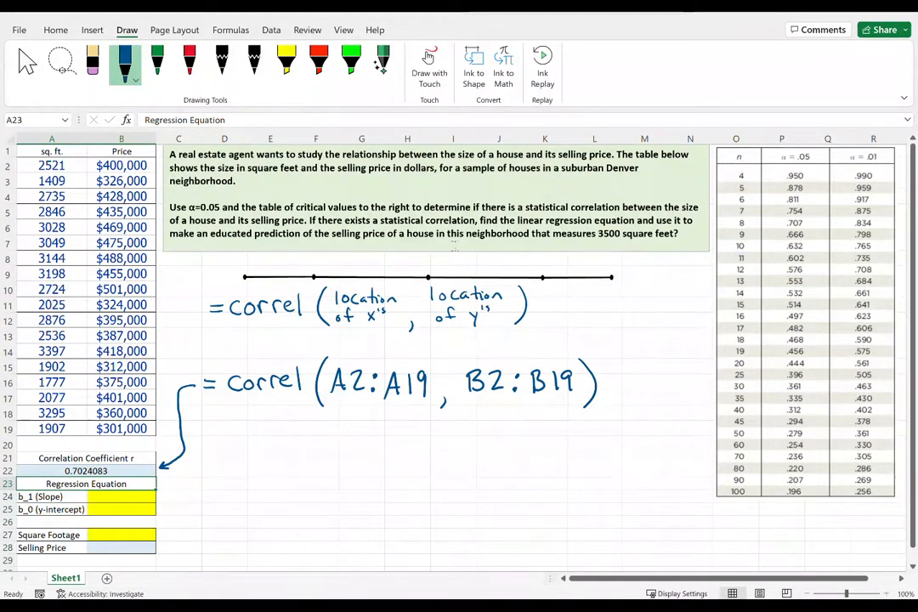
Step: Format the correlation coefficient in cell A22 to show three decimal places
click(124, 471)
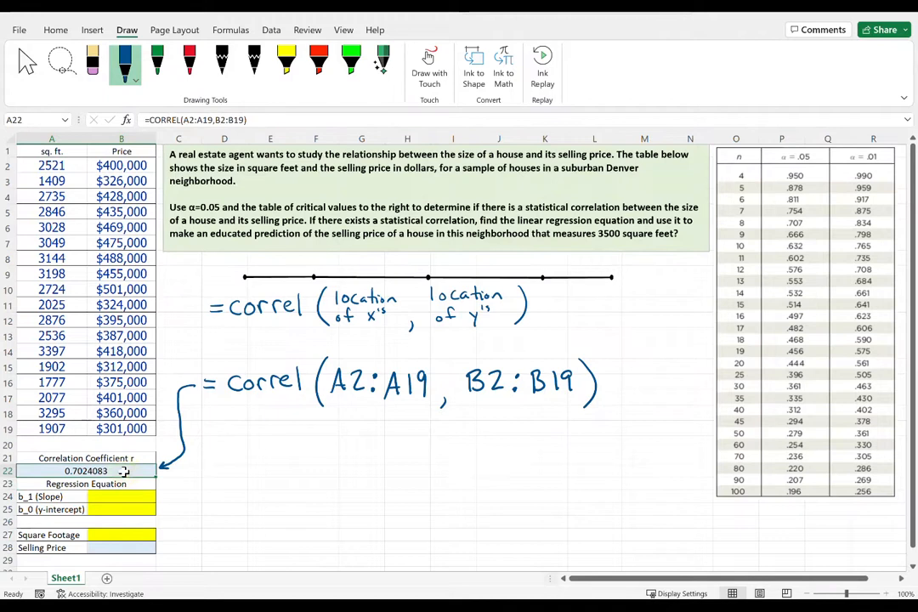
click(56, 30)
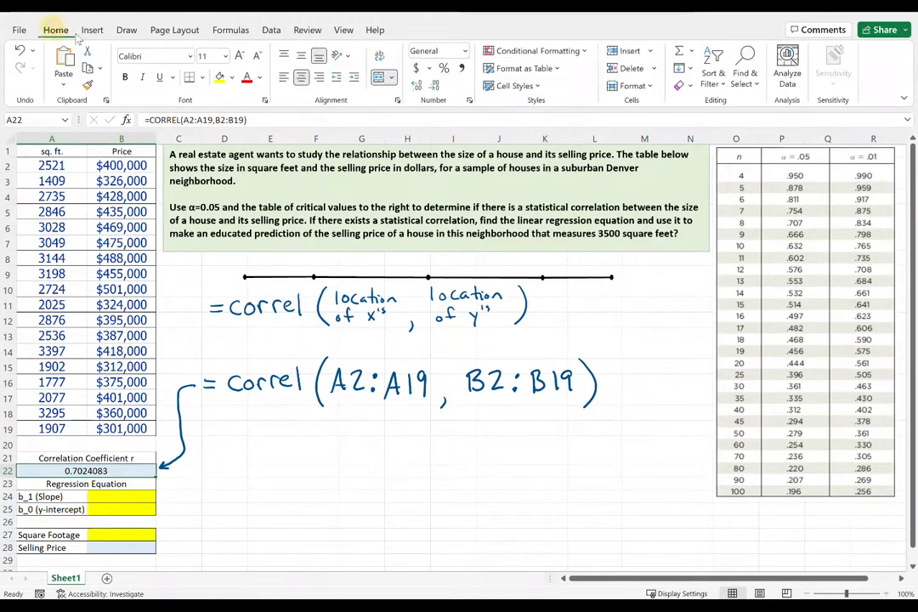
click(434, 88)
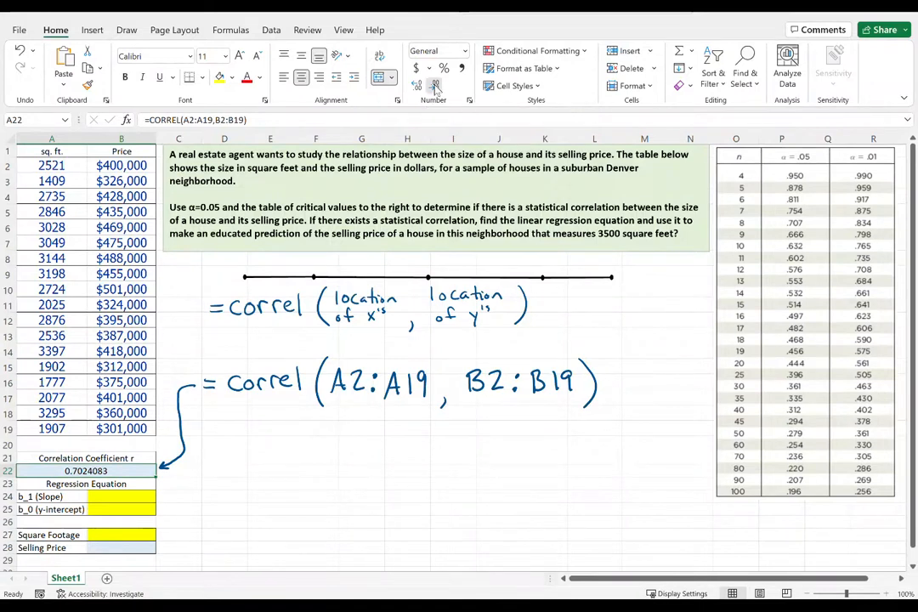
click(434, 89)
click(435, 89)
click(435, 88)
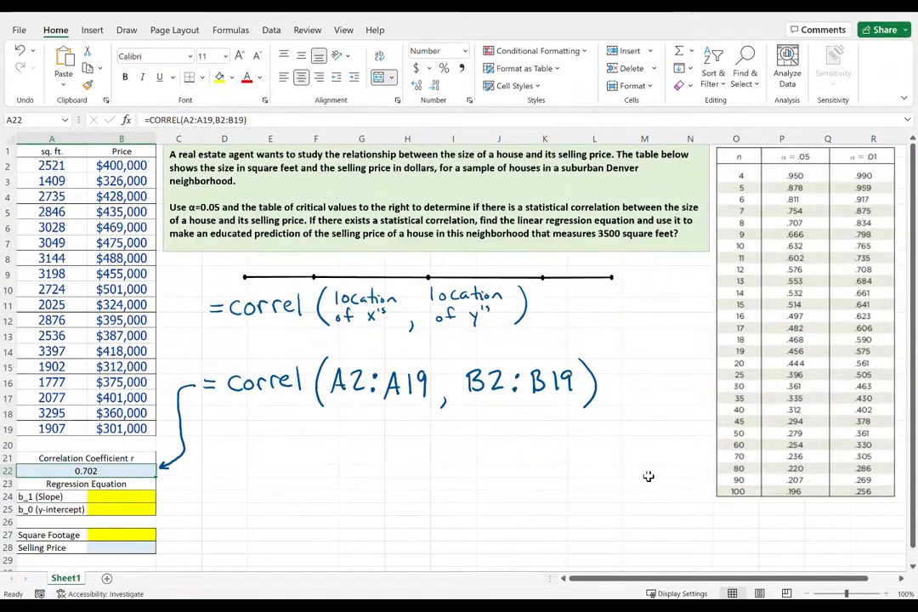
Step: Erase both handwritten correl formulas and the blue arrow leading to cell A22
mouse_move(213, 306)
mouse_down()
mouse_move(357, 302)
mouse_move(375, 310)
mouse_move(463, 299)
mouse_move(496, 318)
mouse_move(379, 329)
mouse_move(410, 339)
mouse_move(255, 387)
mouse_move(442, 400)
mouse_move(564, 369)
mouse_up()
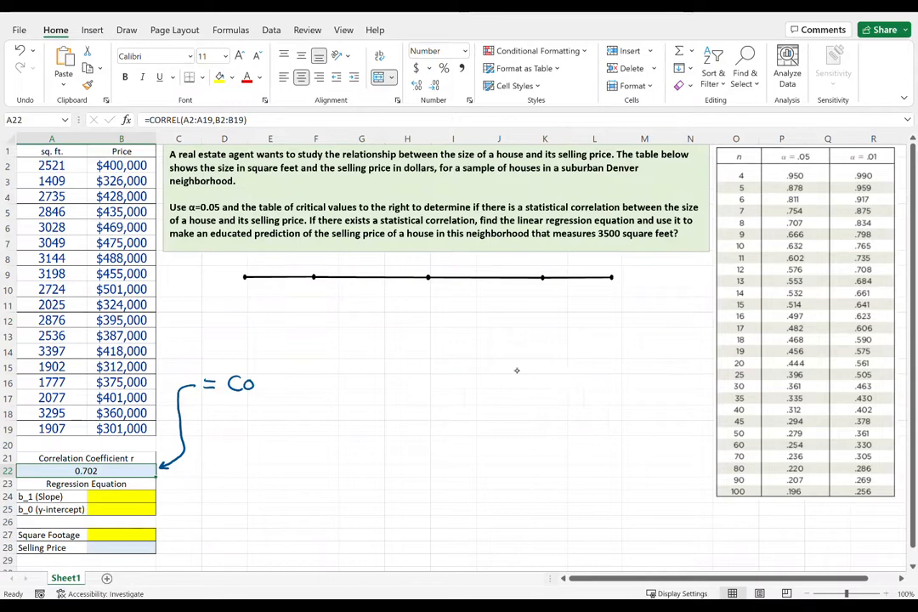
drag(192, 403, 158, 414)
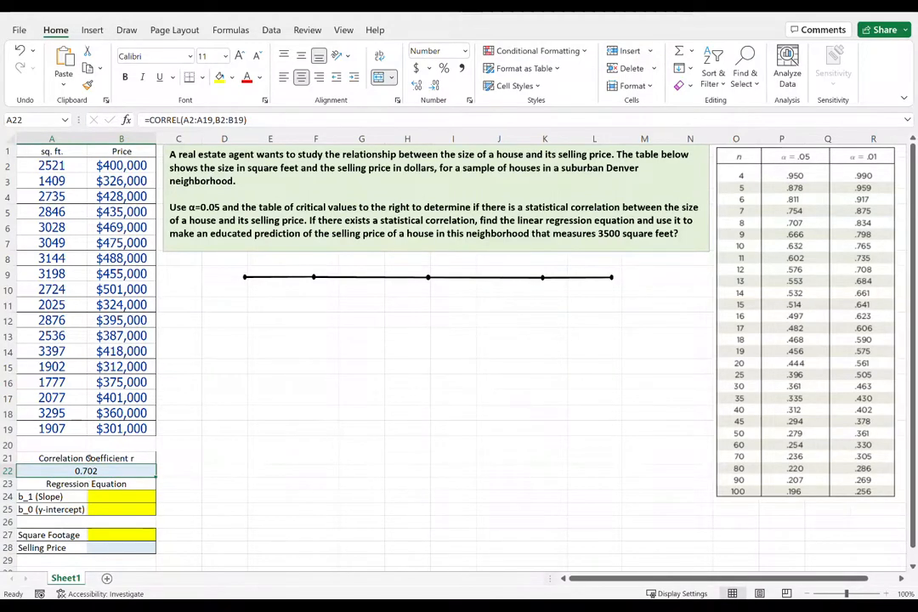
Step: Handwrite the labels -1, 0 and 1 in blue below the ends and middle of the number line
click(126, 30)
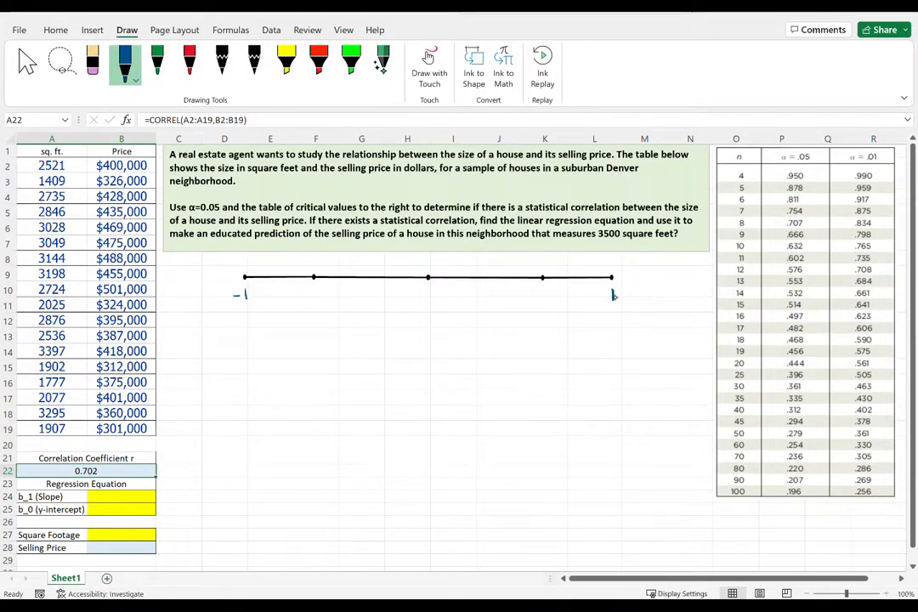
drag(428, 287, 426, 288)
Step: Highlight the two outer segments of the number line in bright green and handwrite "Yes" in green above each
click(351, 61)
drag(542, 279, 605, 280)
drag(245, 278, 311, 278)
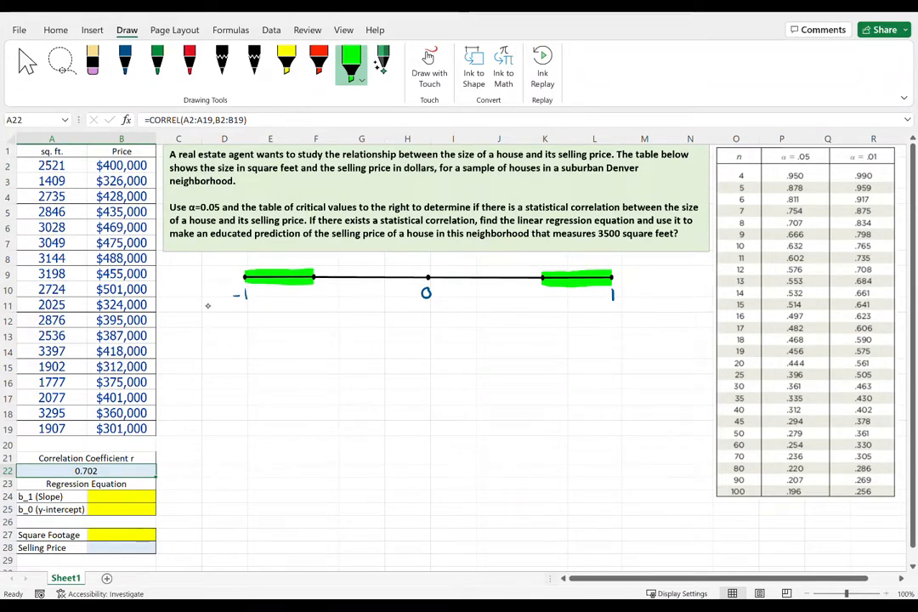
click(161, 62)
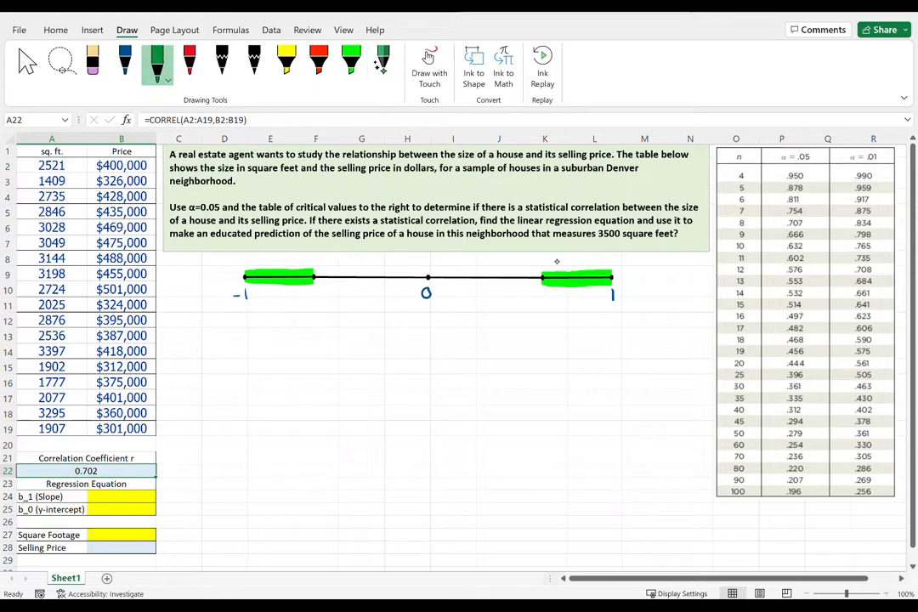
drag(555, 257, 569, 264)
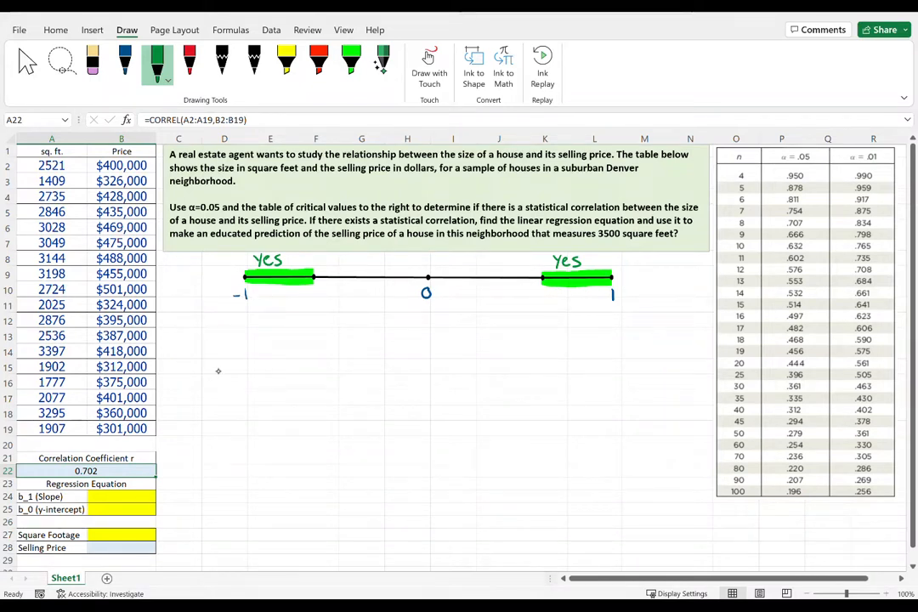
Step: Highlight the middle section of the number line in red and handwrite "NO" in red three times above it
click(319, 66)
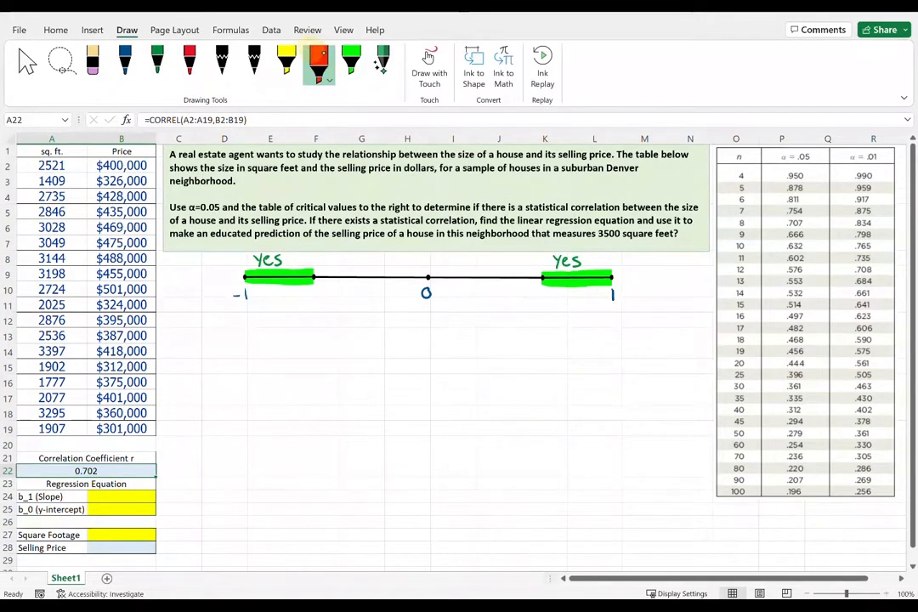
mouse_move(319, 277)
mouse_down()
mouse_move(540, 277)
mouse_move(318, 284)
mouse_up()
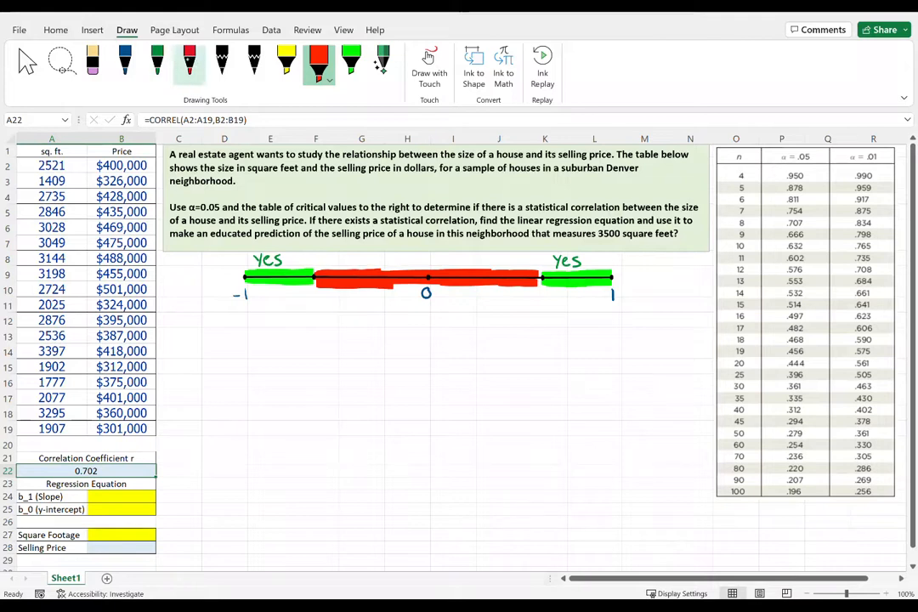
click(188, 61)
mouse_move(339, 261)
mouse_down()
mouse_move(423, 264)
mouse_move(434, 253)
mouse_up()
drag(443, 257, 444, 256)
drag(510, 256, 513, 260)
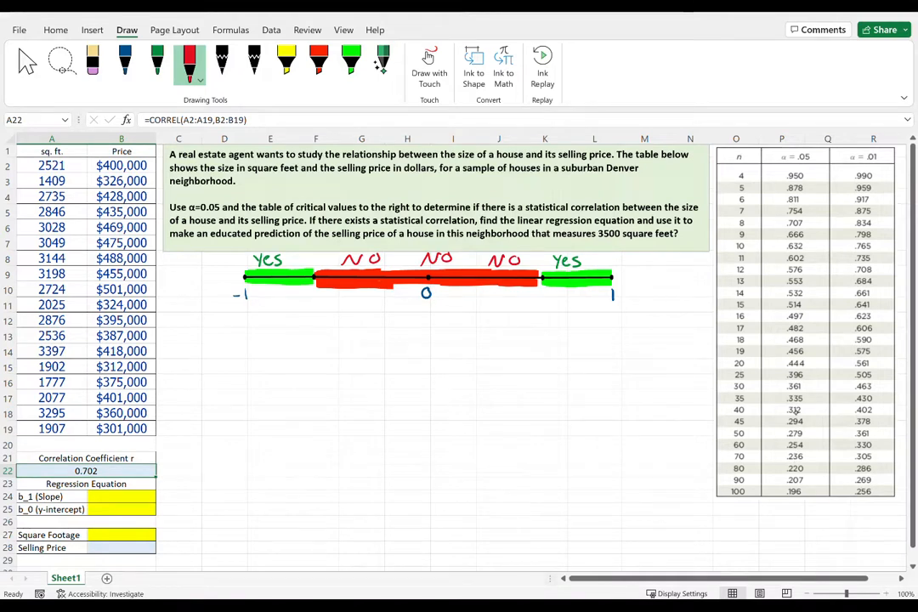
Step: Highlight the α = .05 column of the critical values table in yellow and strike through the α = .01 column in red
click(286, 64)
mouse_move(780, 157)
mouse_down()
mouse_move(806, 158)
mouse_move(783, 156)
mouse_move(795, 178)
mouse_move(794, 491)
mouse_up()
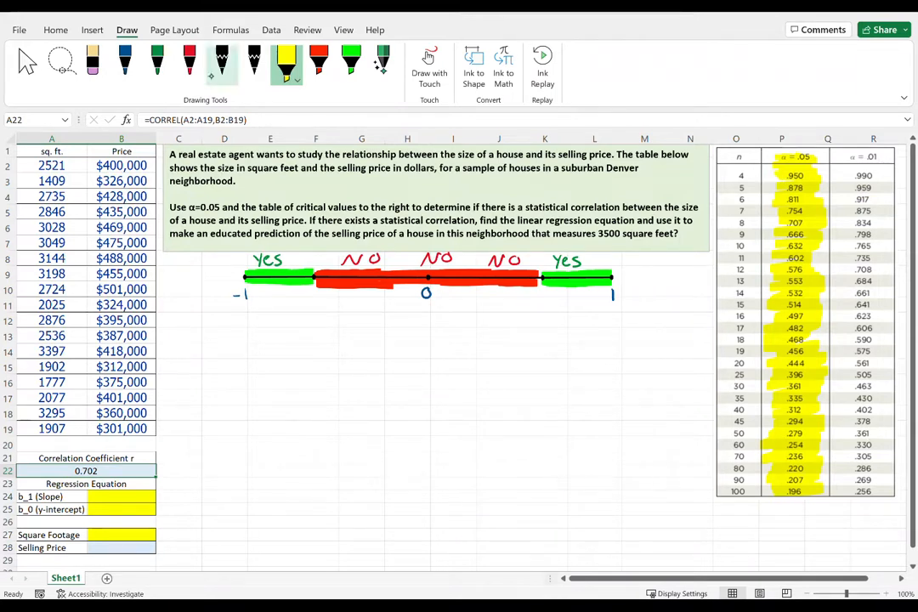
click(189, 61)
drag(841, 179, 875, 152)
drag(842, 203, 884, 168)
drag(841, 231, 884, 196)
drag(842, 264, 884, 224)
drag(843, 290, 887, 248)
drag(841, 320, 880, 287)
drag(842, 352, 883, 317)
drag(841, 381, 882, 346)
drag(841, 403, 881, 365)
mouse_move(844, 427)
mouse_down()
mouse_move(882, 394)
mouse_move(883, 422)
mouse_up()
drag(841, 466, 882, 448)
drag(842, 491, 890, 465)
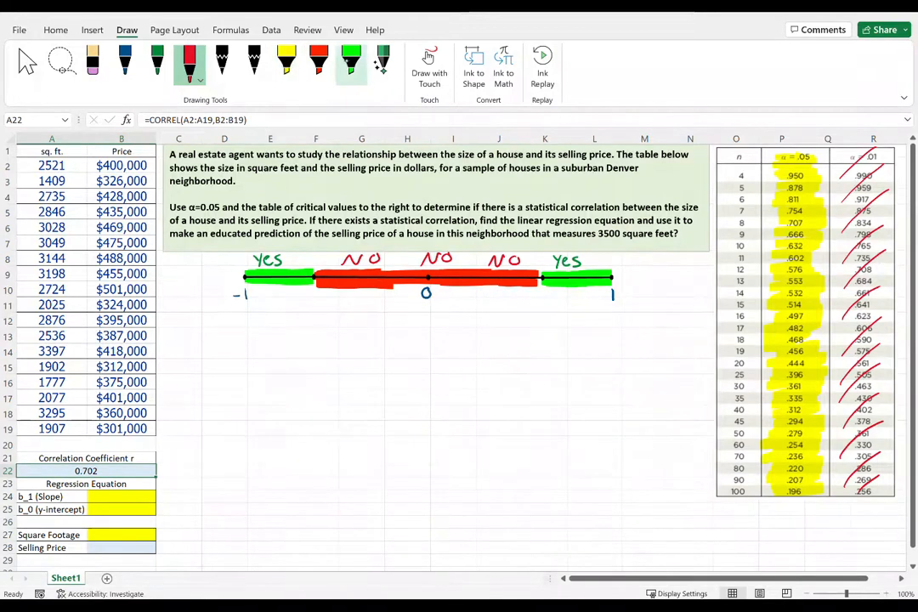
Step: Change the green highlighter to turquoise and highlight the n = 18 row of the critical values table
click(348, 59)
click(346, 59)
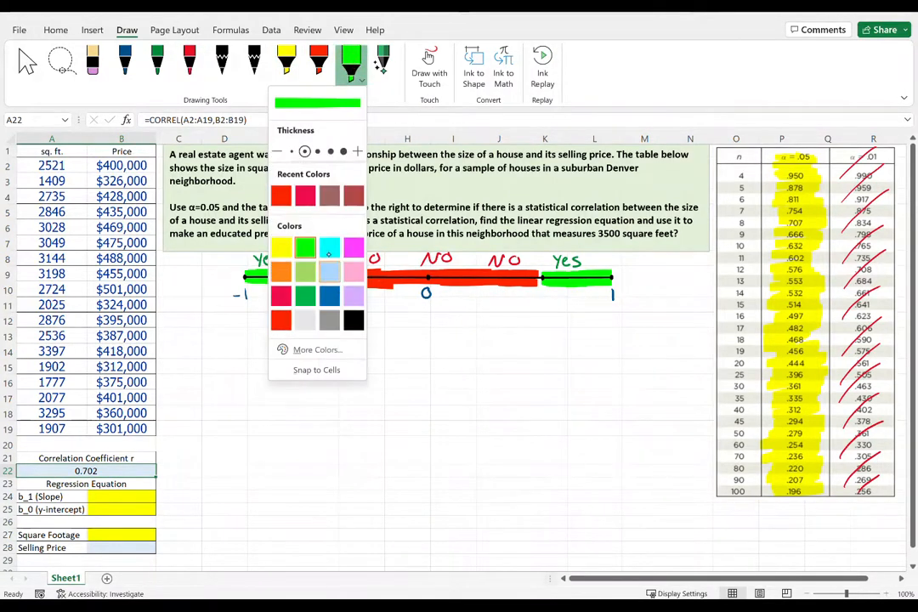
click(334, 248)
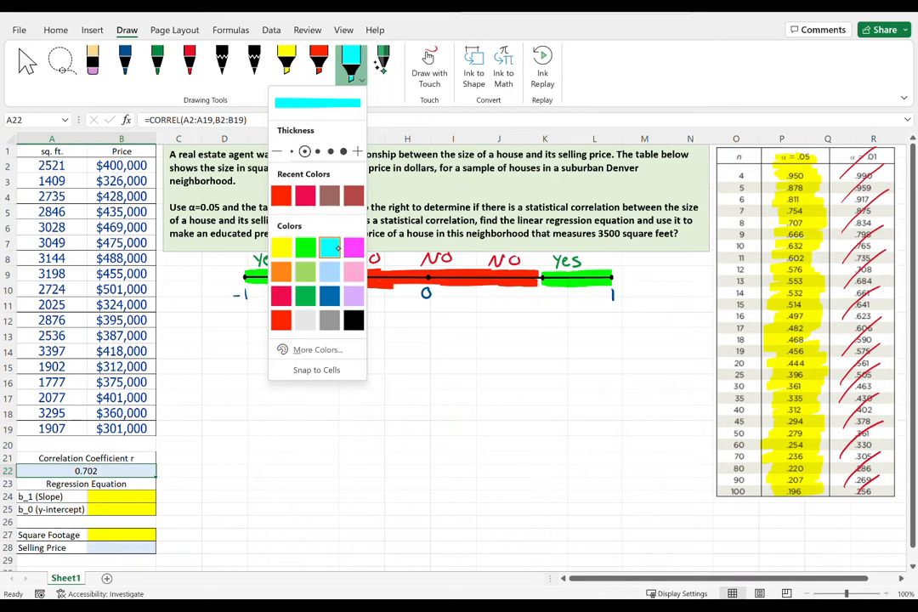
mouse_move(768, 340)
mouse_down()
mouse_move(724, 341)
mouse_move(893, 338)
mouse_up()
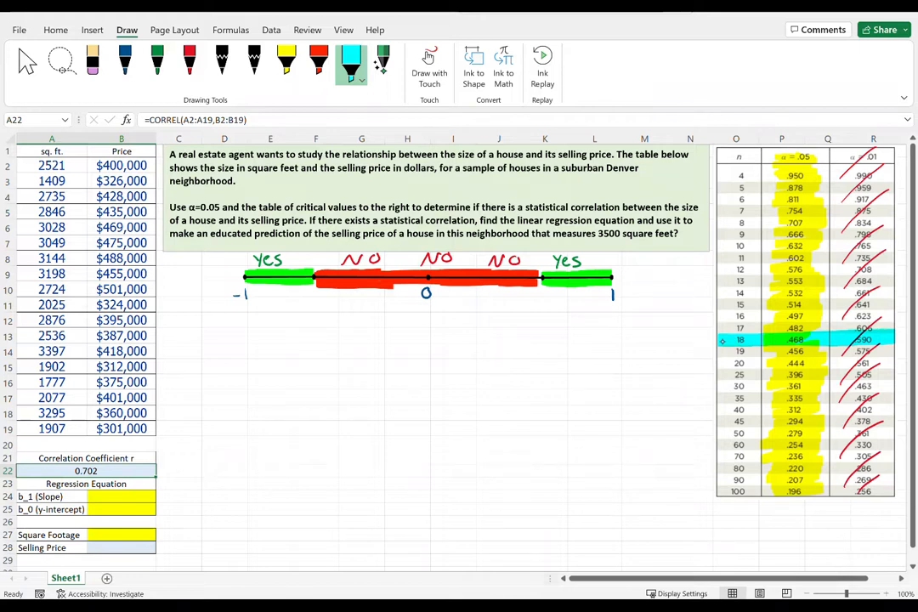
click(288, 62)
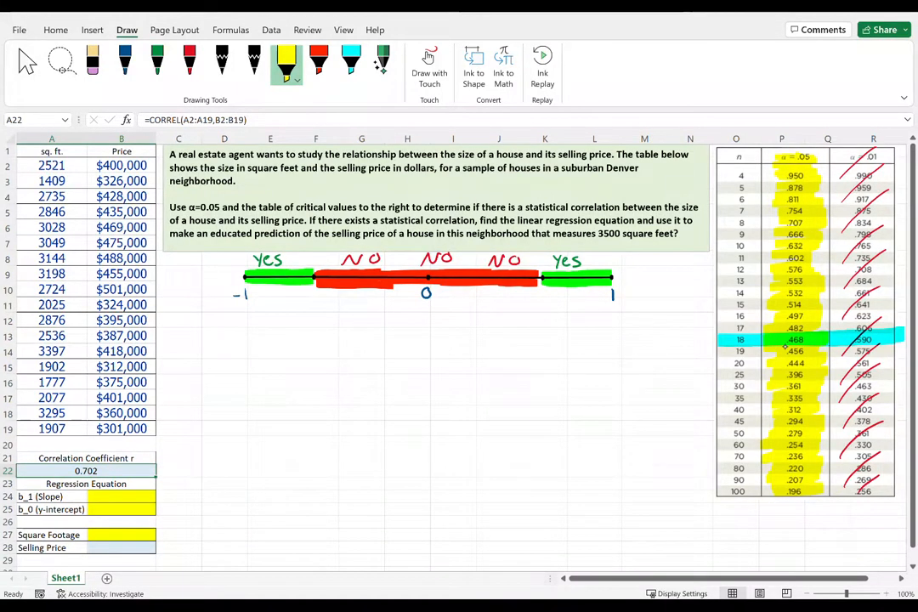
Step: Handwrite the critical values .468 and -.468 in blue below the inner boundary points of the number line
click(129, 62)
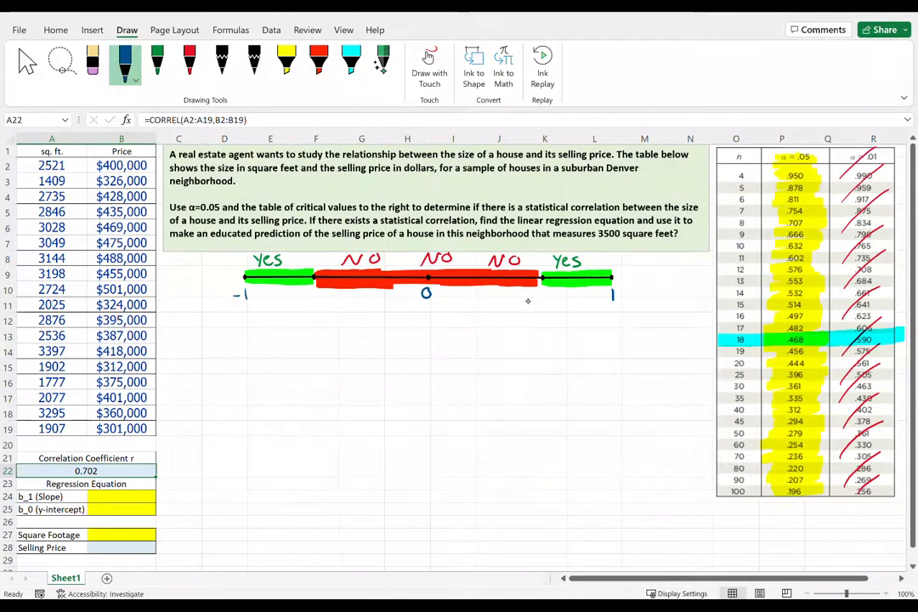
mouse_move(534, 291)
mouse_down()
mouse_move(538, 302)
mouse_move(551, 291)
mouse_up()
drag(297, 300, 313, 303)
click(307, 298)
mouse_move(320, 292)
mouse_down()
mouse_move(324, 301)
mouse_move(330, 294)
mouse_up()
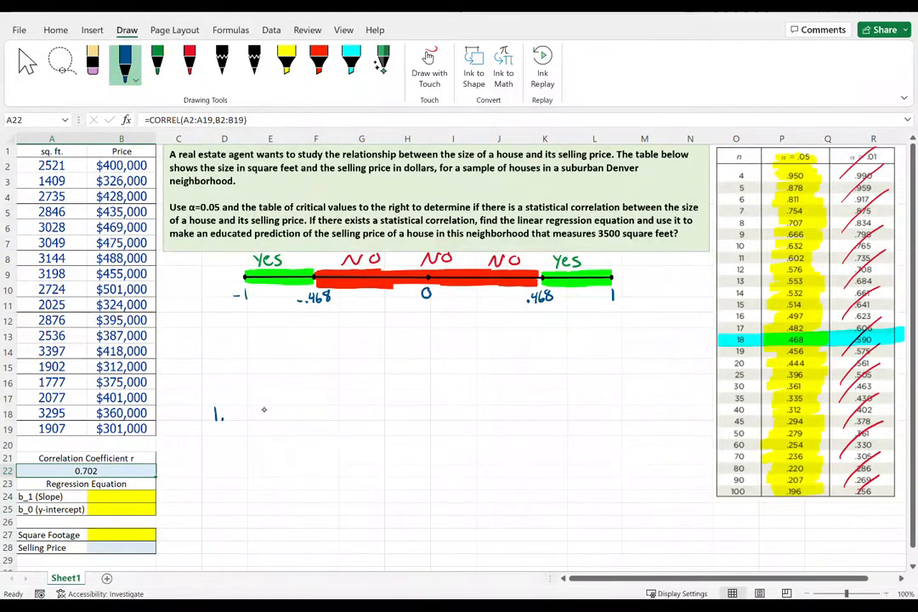
Step: Handwrite a blue note below the number line listing "1. α" and "2. n", bracketed to the words "critical values"
drag(268, 405, 275, 418)
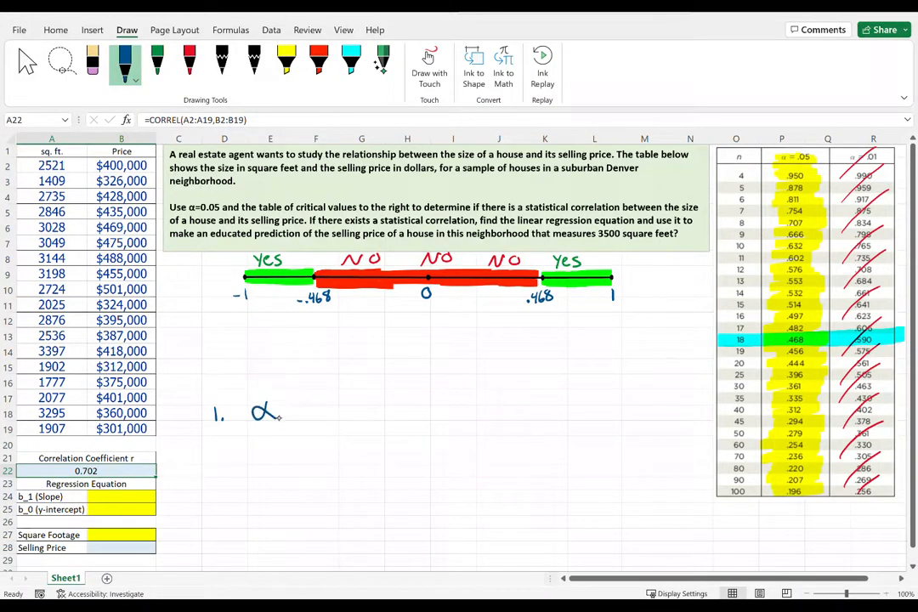
click(227, 459)
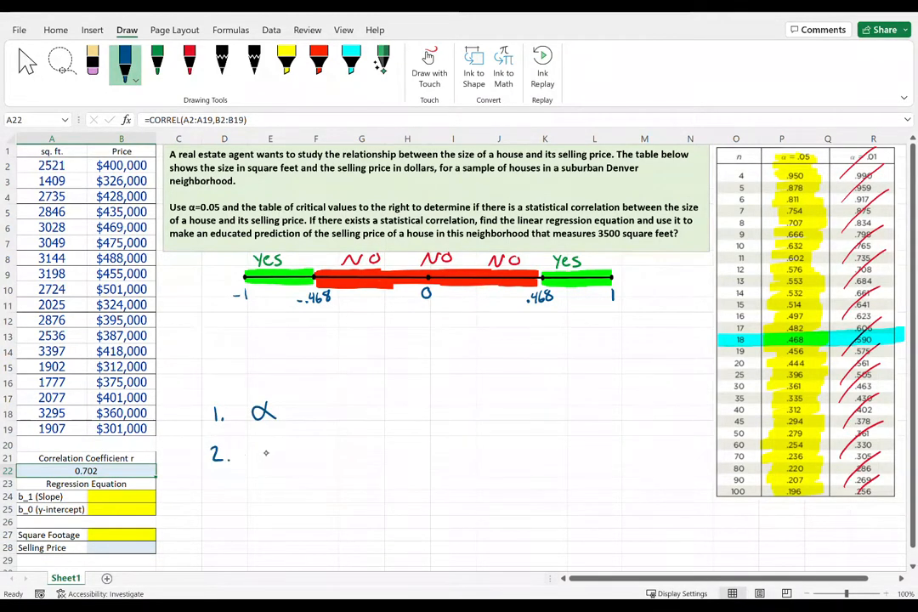
drag(256, 458, 274, 456)
drag(291, 396, 302, 460)
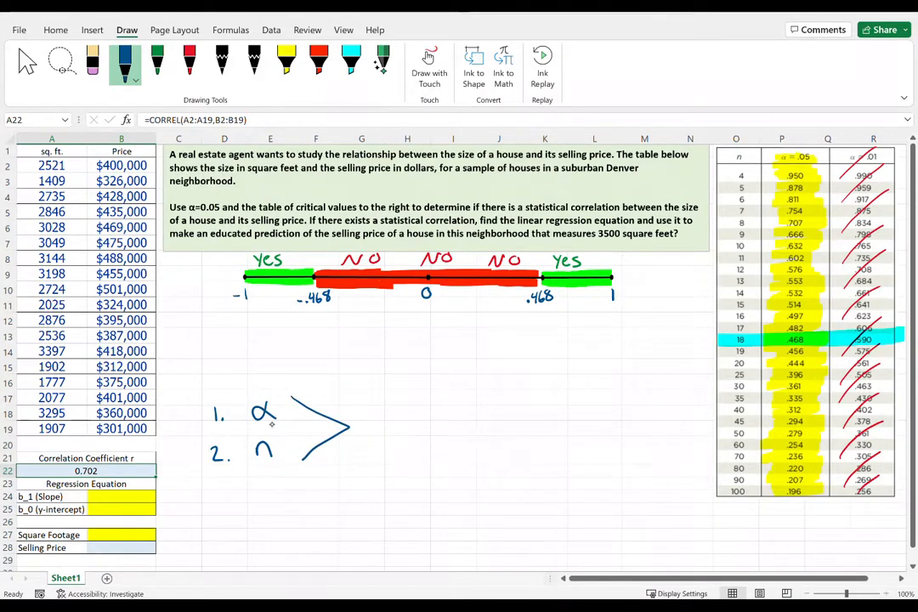
mouse_move(378, 417)
mouse_down()
mouse_move(379, 430)
mouse_move(391, 417)
mouse_up()
drag(395, 418, 406, 430)
mouse_move(398, 417)
mouse_down()
mouse_move(412, 416)
mouse_move(415, 430)
mouse_up()
mouse_move(425, 420)
mouse_down()
mouse_move(421, 430)
mouse_move(441, 431)
mouse_up()
drag(450, 404, 454, 429)
drag(372, 440, 424, 454)
mouse_move(430, 448)
mouse_down()
mouse_move(443, 436)
mouse_move(438, 449)
mouse_up()
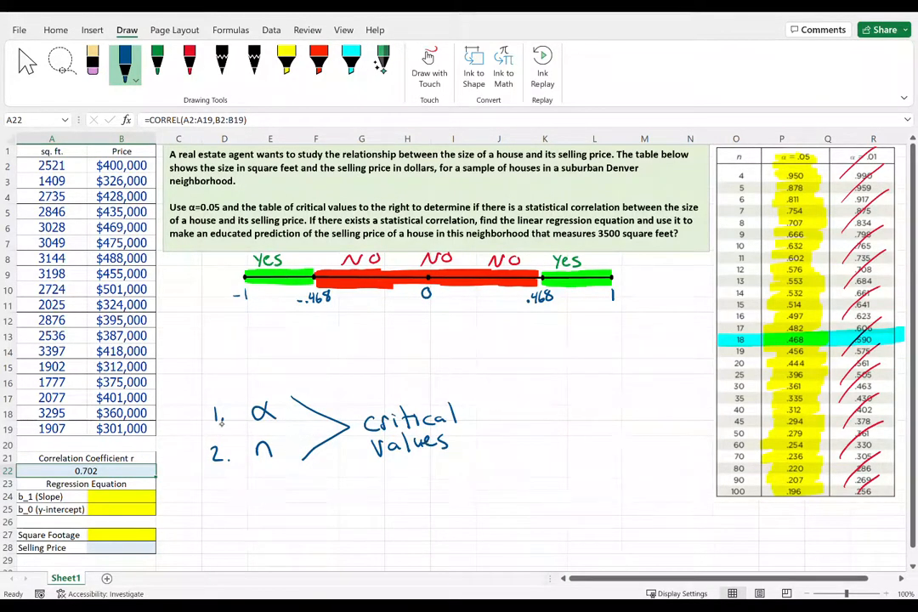
Step: Remove the handwritten note about α, n and critical values from below the number line
drag(205, 425, 323, 417)
drag(223, 440, 269, 453)
drag(340, 420, 436, 424)
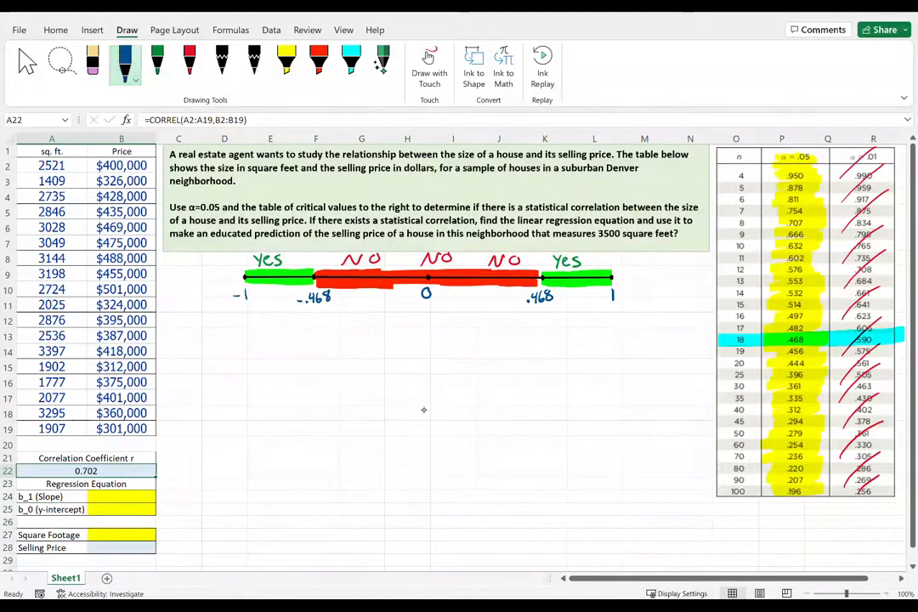
click(157, 61)
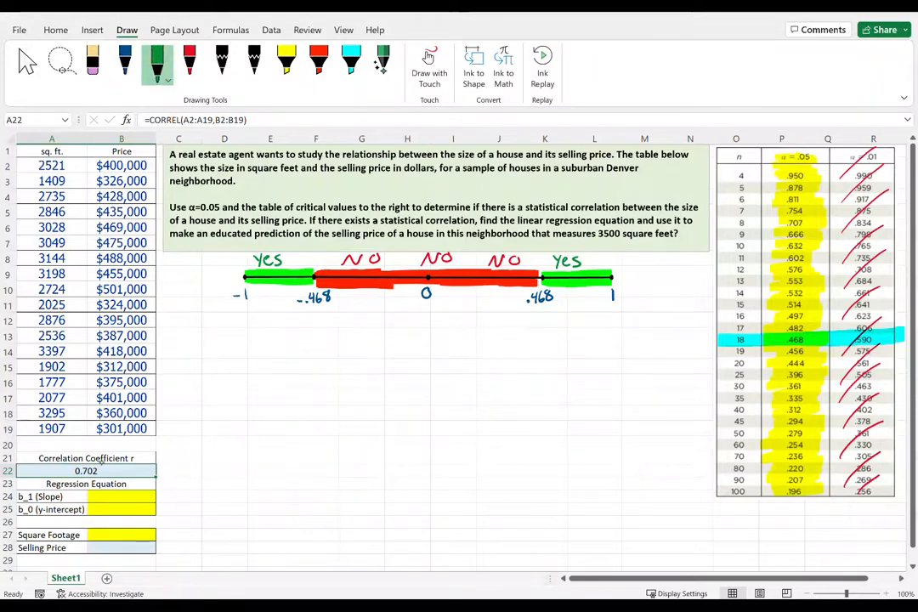
mouse_move(89, 465)
mouse_down()
mouse_move(73, 474)
mouse_move(369, 420)
mouse_move(493, 384)
mouse_move(548, 344)
mouse_move(568, 292)
mouse_up()
click(124, 64)
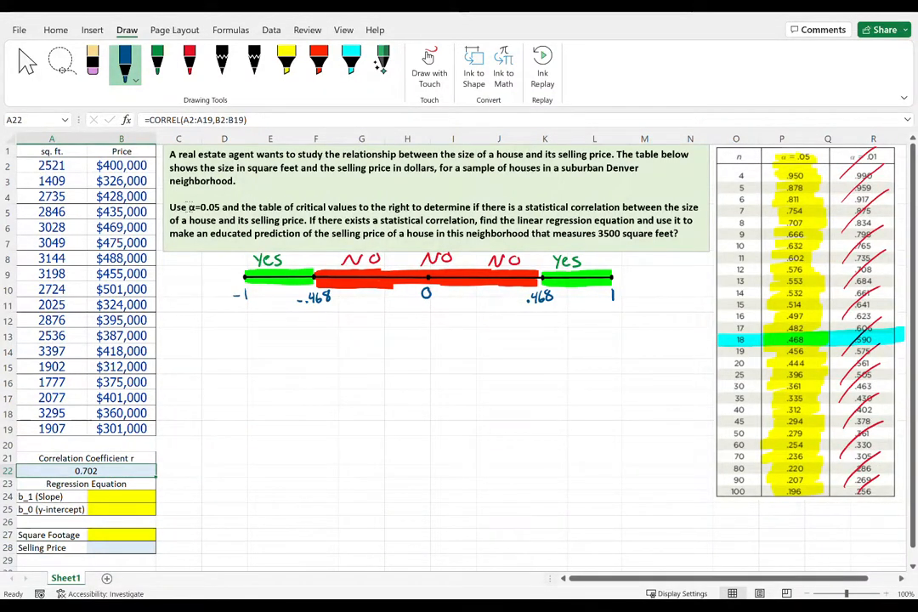
Step: Insert a markers-only scatter chart of the house data in A2:B19 and place it below the number line
drag(37, 168, 116, 431)
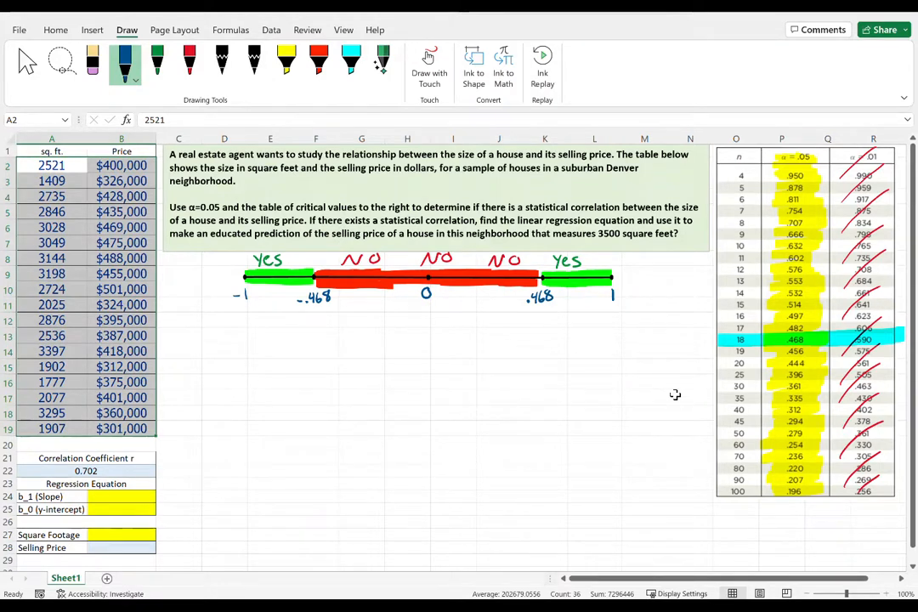
click(89, 31)
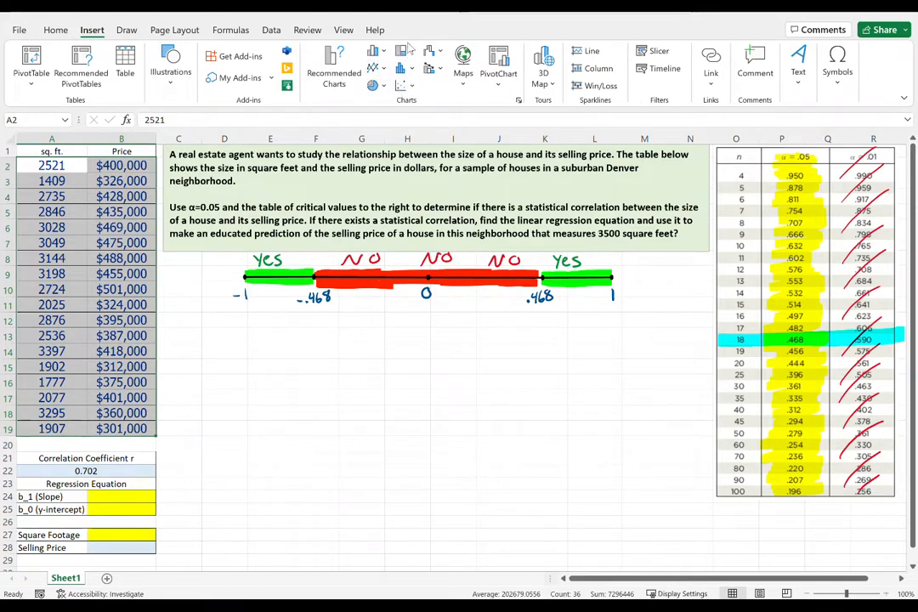
click(402, 85)
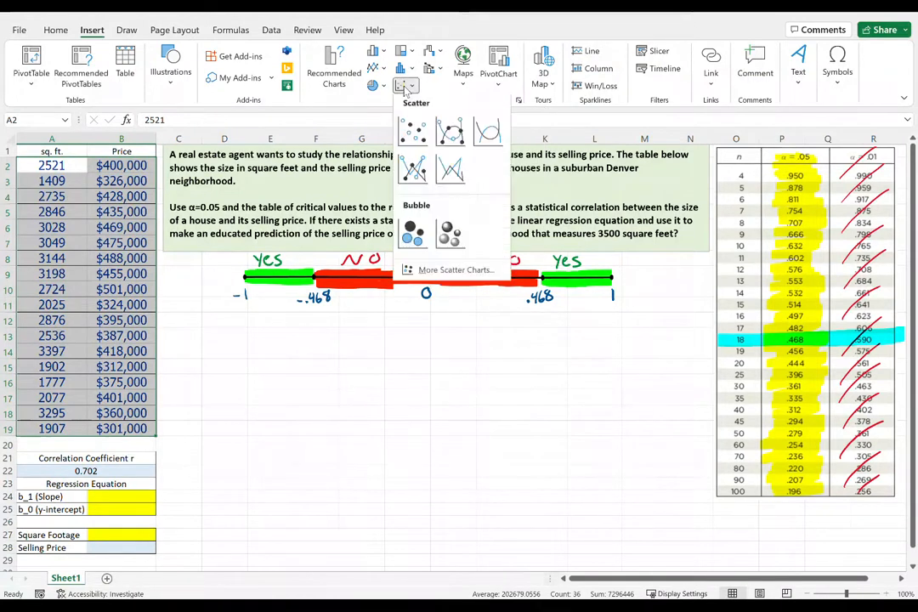
click(413, 132)
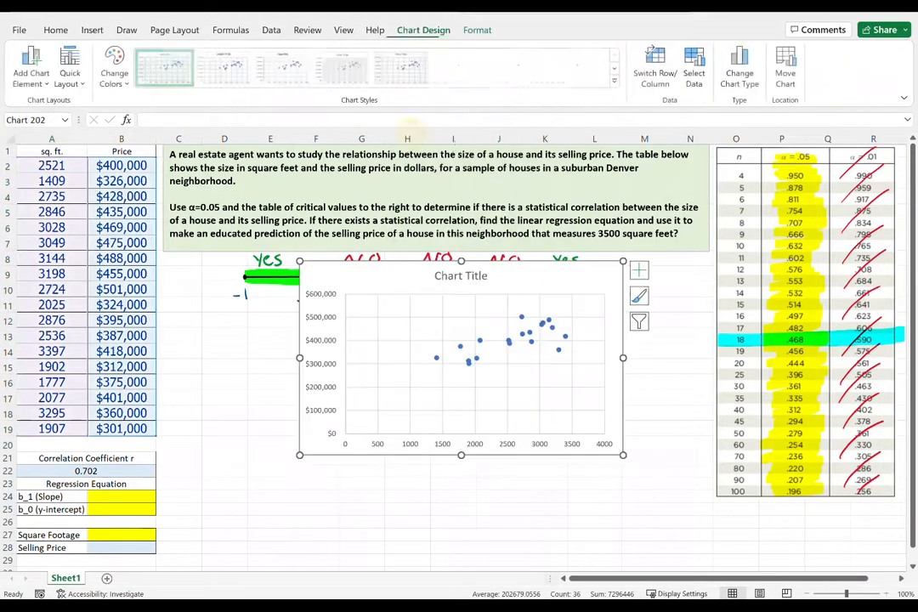
drag(504, 268, 472, 329)
click(650, 304)
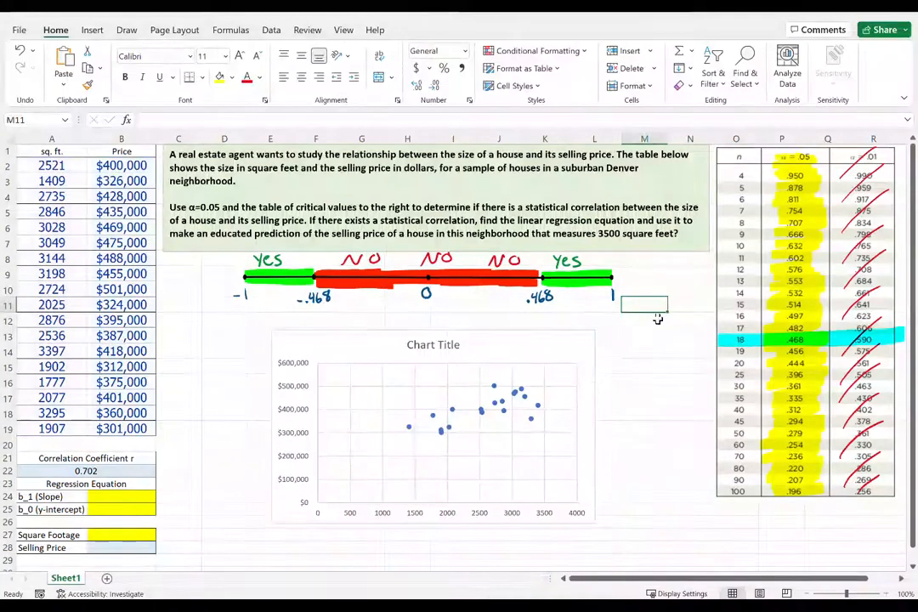
click(740, 534)
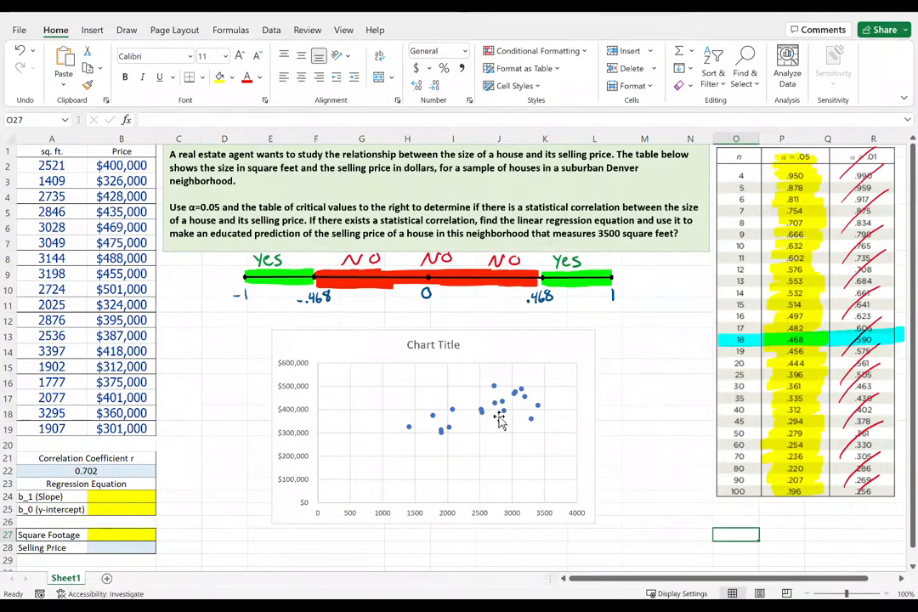
Step: Add a linear trendline to the scatter chart's data series and display its equation on the chart
mouse_move(502, 410)
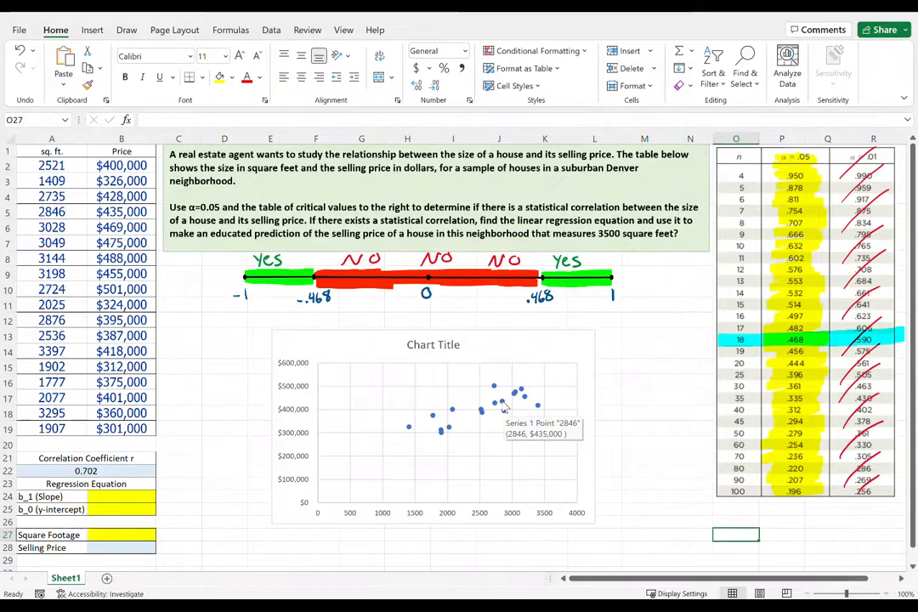
click(455, 413)
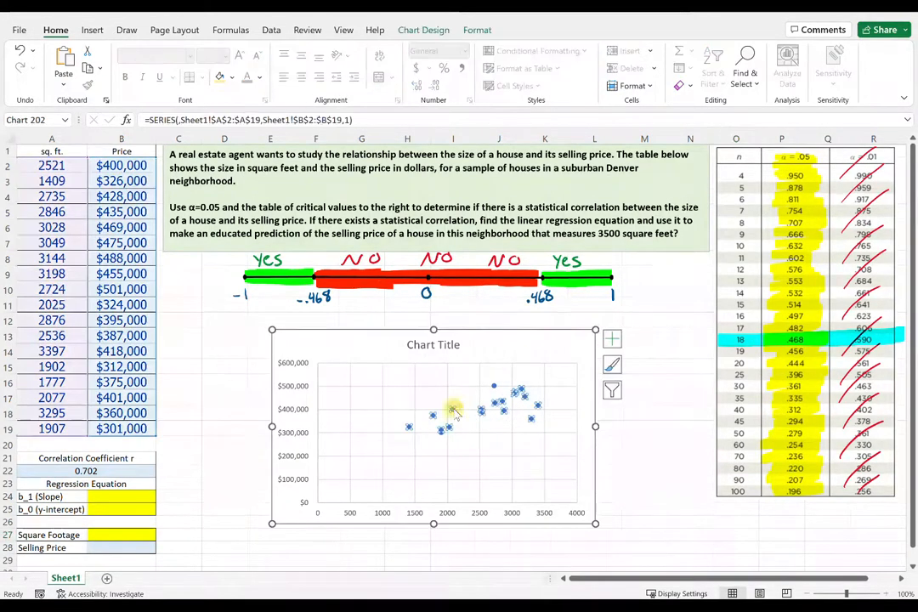
right_click(496, 402)
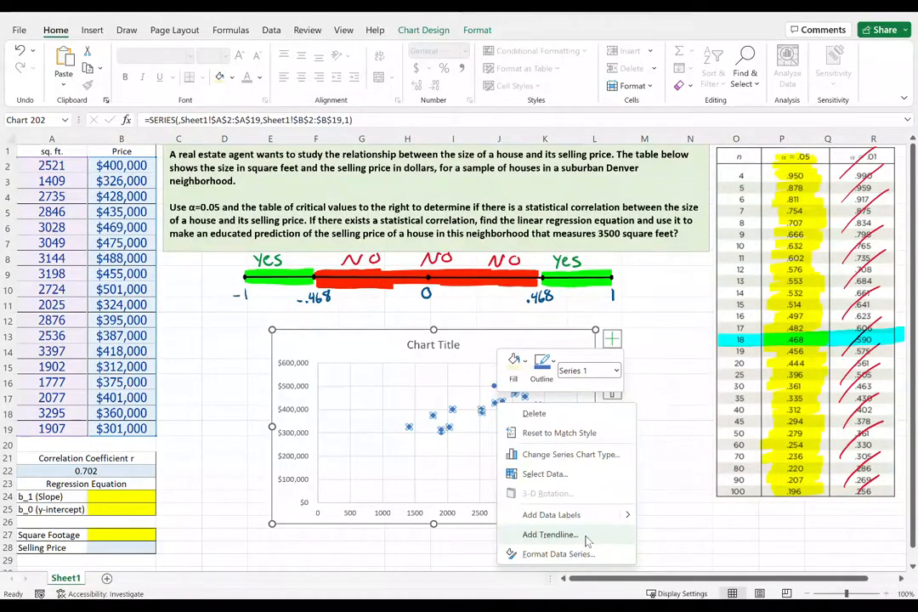
click(544, 535)
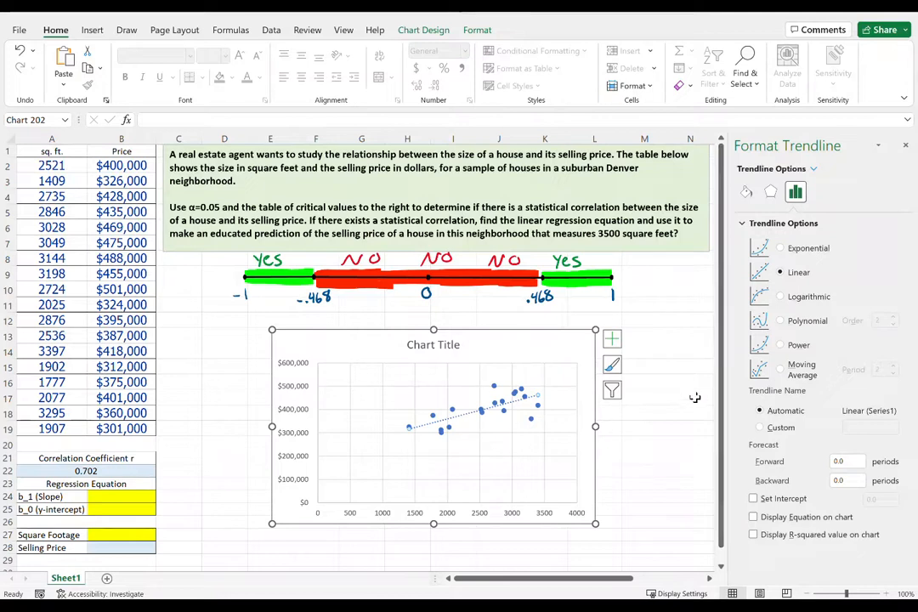
click(754, 516)
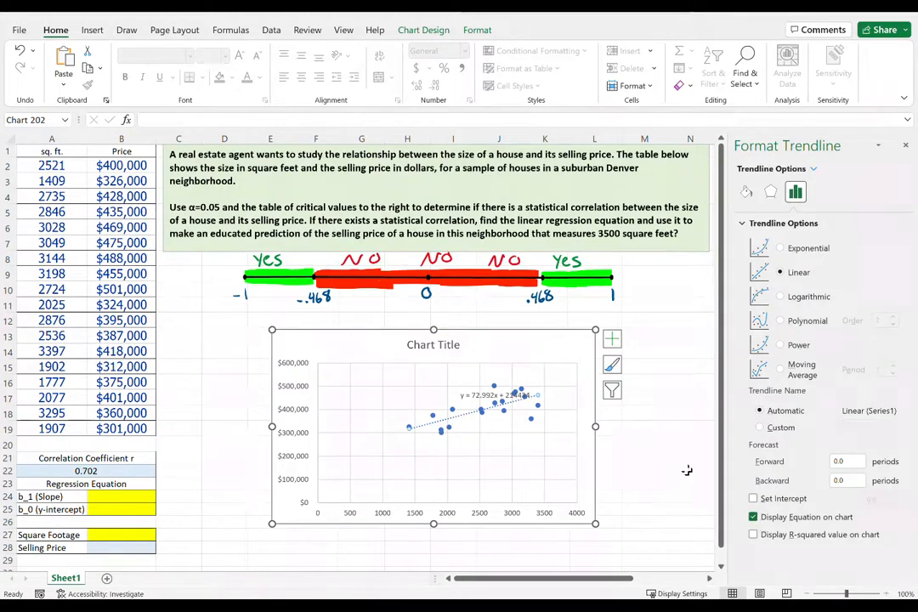
Step: Move the trendline equation into the empty area below the data points and enlarge its font to 18
drag(491, 399, 474, 469)
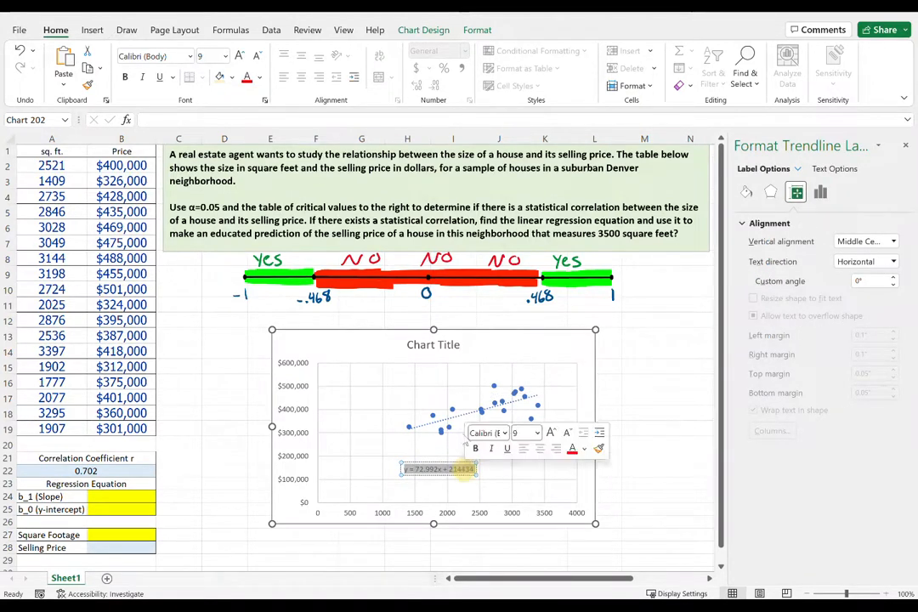
click(240, 56)
click(240, 56)
click(239, 56)
click(239, 56)
click(240, 56)
click(240, 57)
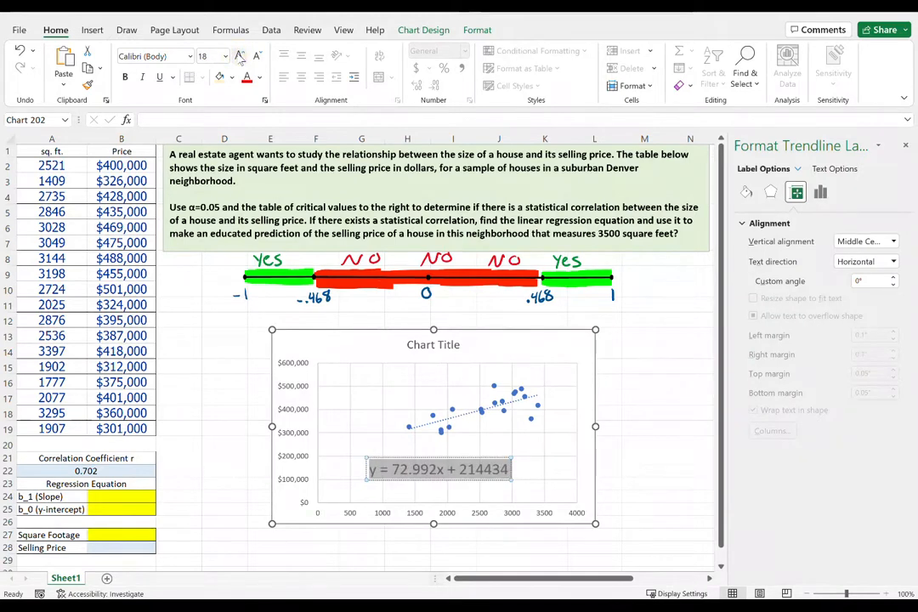
Step: Undo the recent edits back through the scatter chart with its trendline equation and the green circle and arrow drawn from the correlation coefficient
click(558, 472)
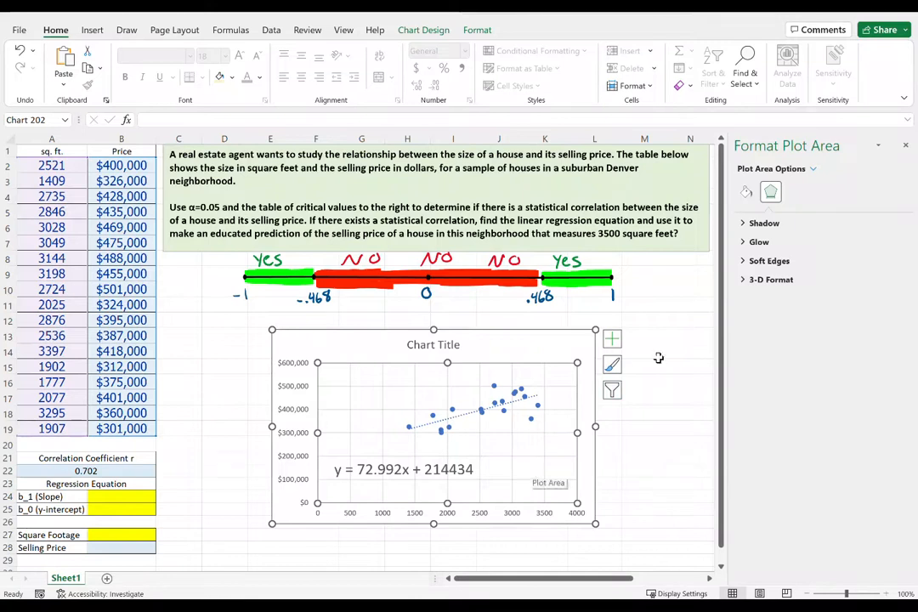
click(903, 145)
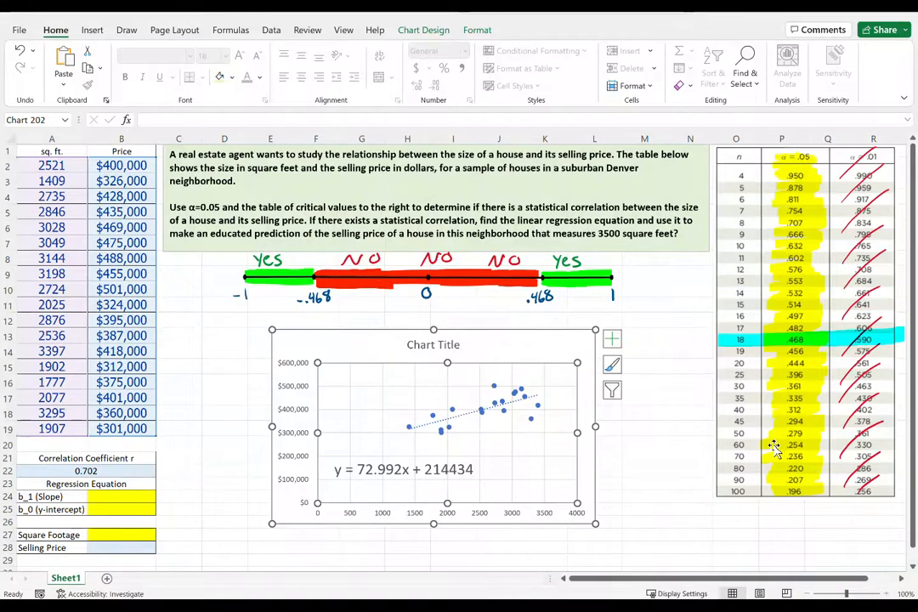
key(ctrl+z)
key(ctrl+z)
key(ctrl+z)
key(ctrl+z)
key(ctrl+z)
key(ctrl+z)
key(ctrl+z)
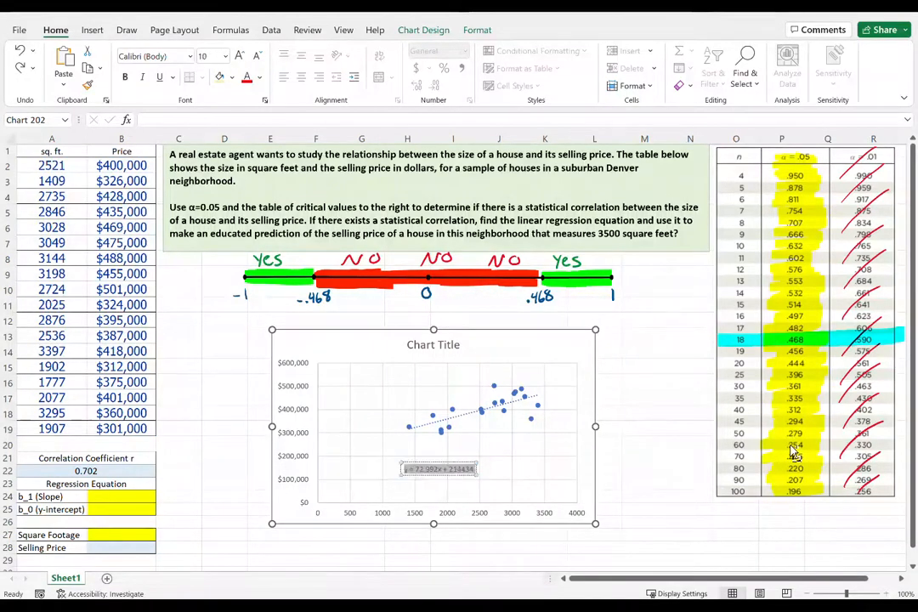
key(ctrl+z)
key(ctrl+z)
key(ctrl+z)
key(ctrl+z)
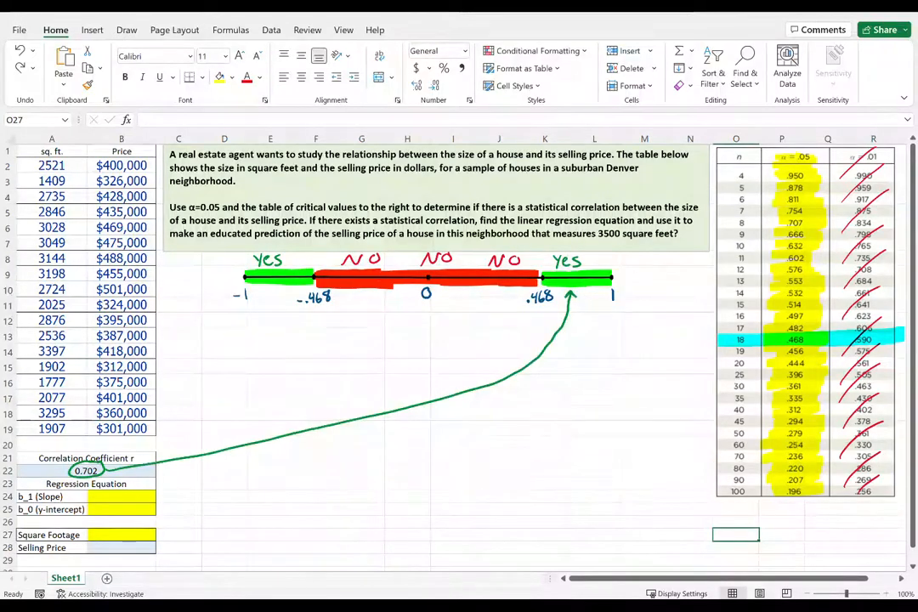
key(ctrl+z)
key(ctrl+z)
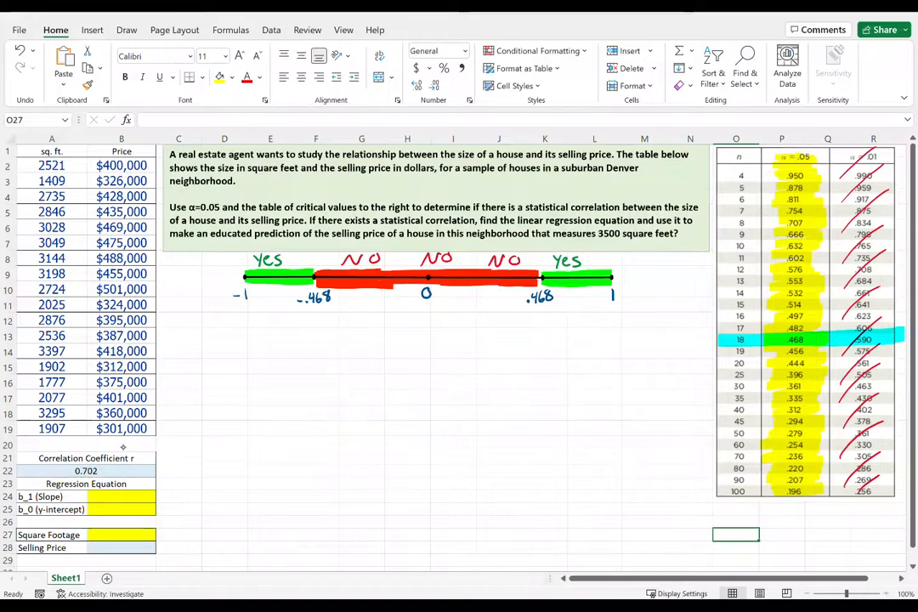
Step: Insert a markers-only scatter chart of the square footage and price data in A2:B19 and place it below the number line
drag(43, 165, 134, 429)
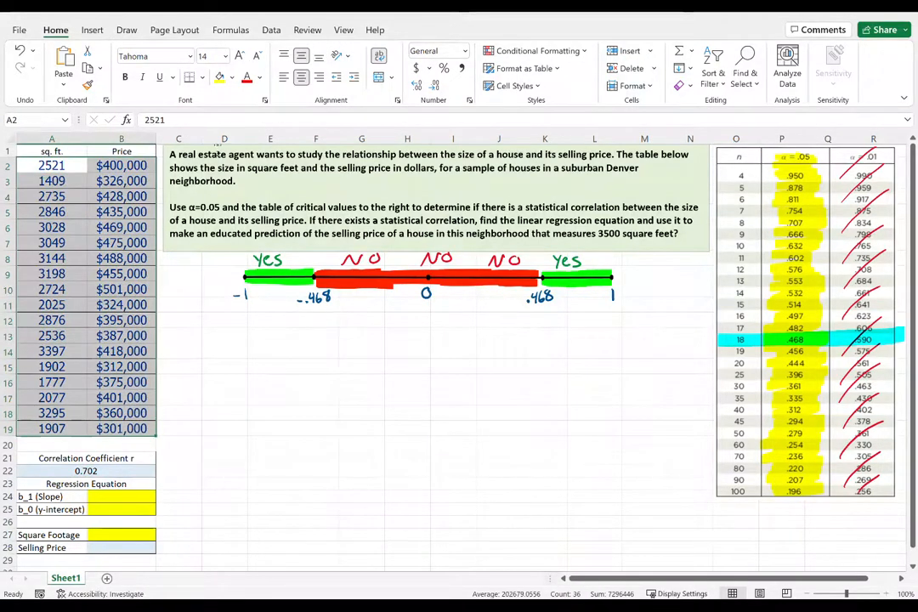
click(90, 29)
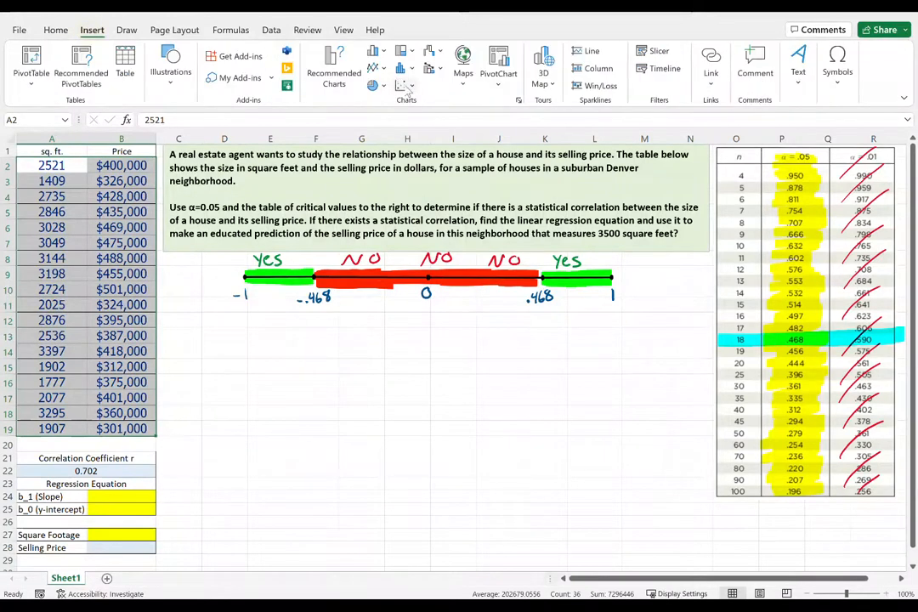
click(405, 85)
click(414, 129)
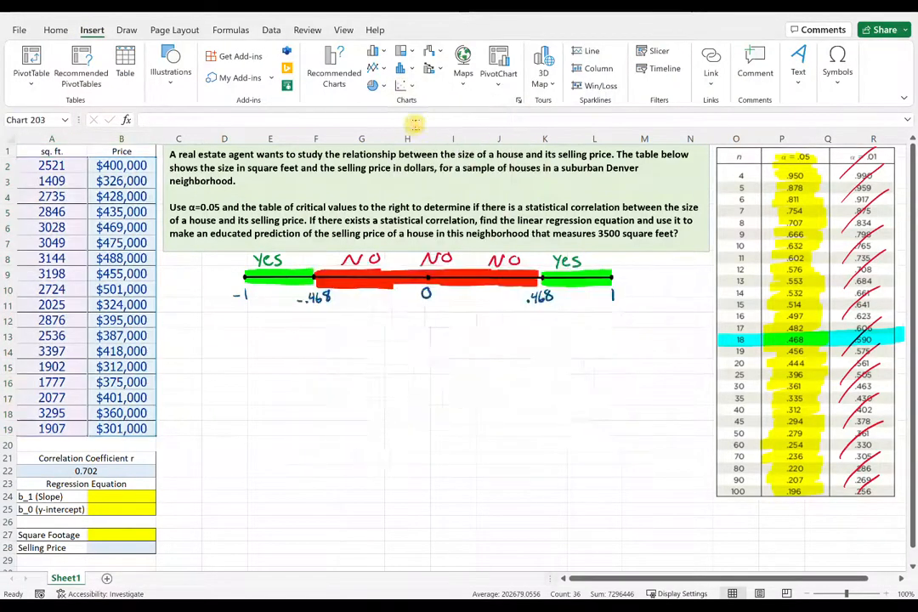
drag(371, 221, 384, 351)
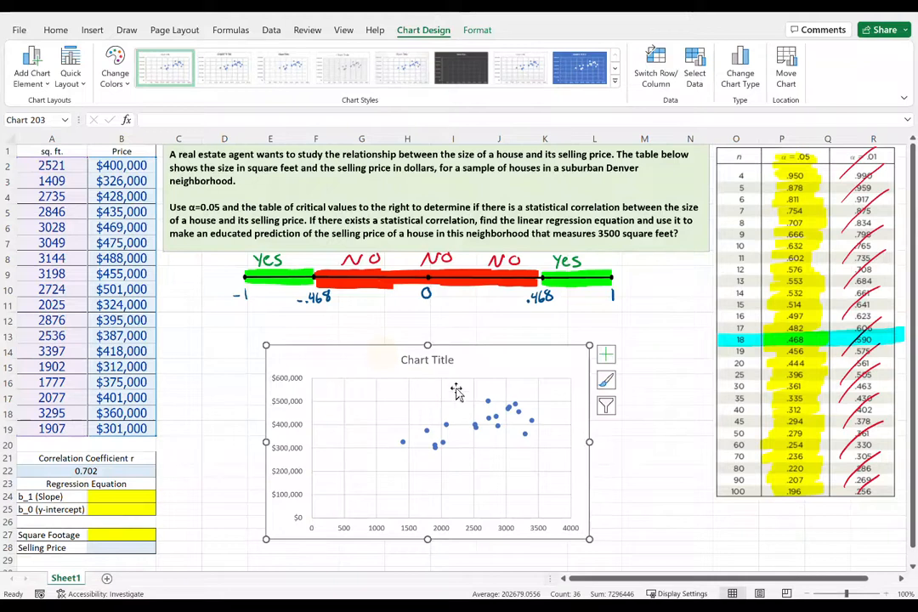
Step: Add a linear trendline to the plotted data series and display its equation on the chart
click(476, 426)
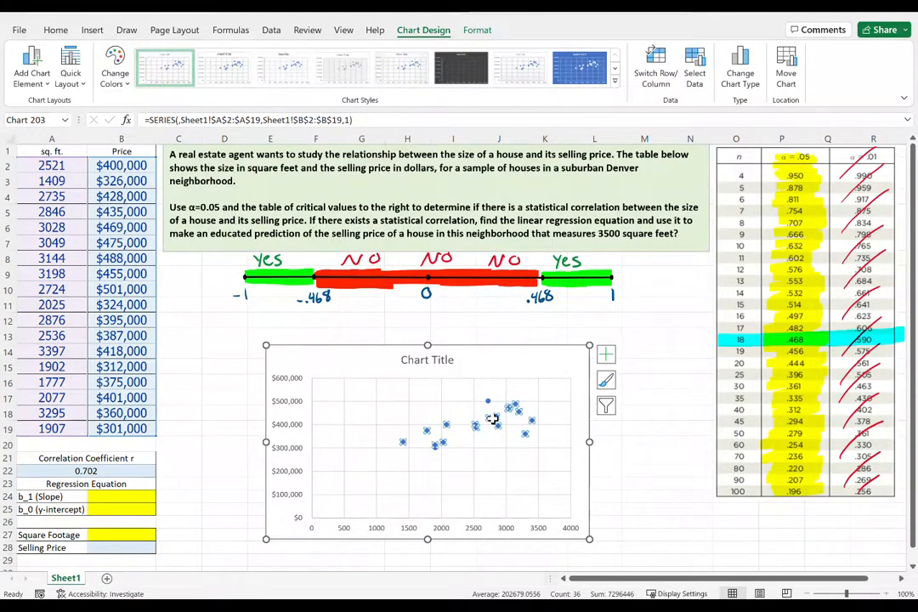
right_click(493, 416)
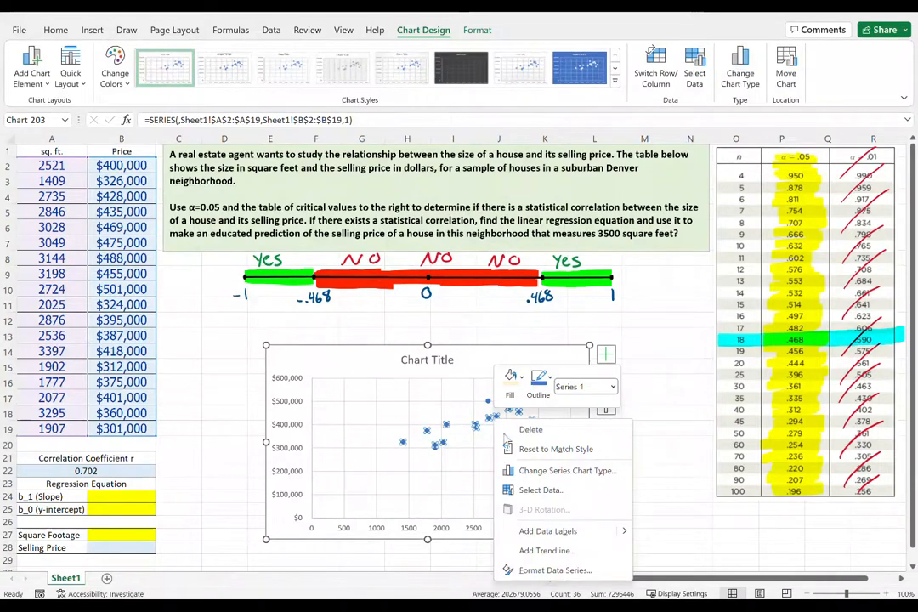
click(548, 551)
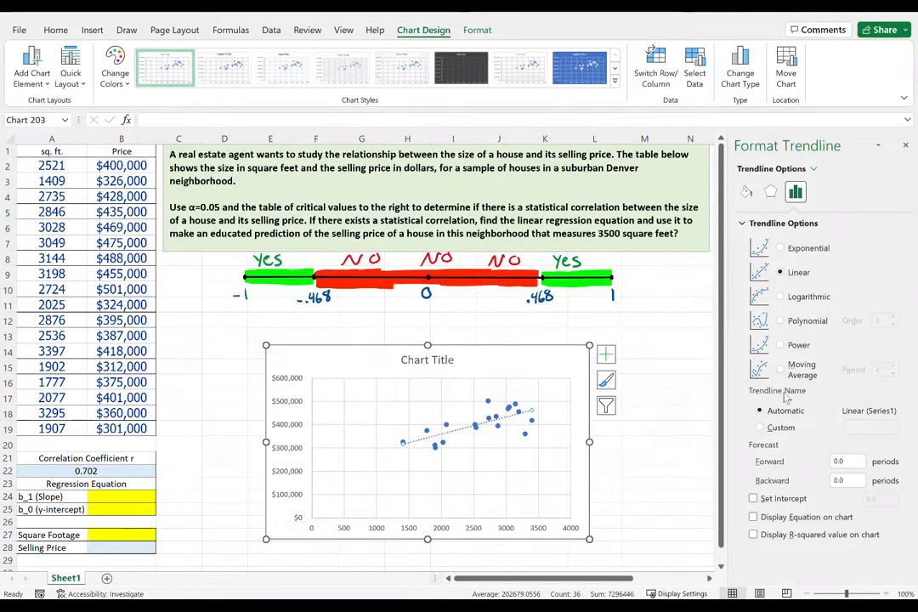
click(753, 517)
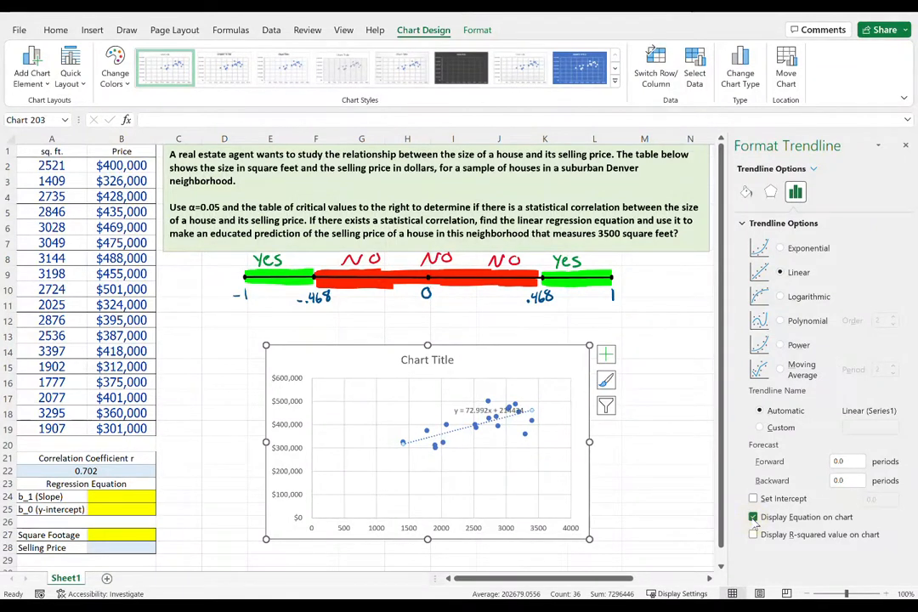
Step: Move the trendline equation into the empty area below the data points and enlarge its font to 14
click(468, 416)
drag(468, 422, 404, 482)
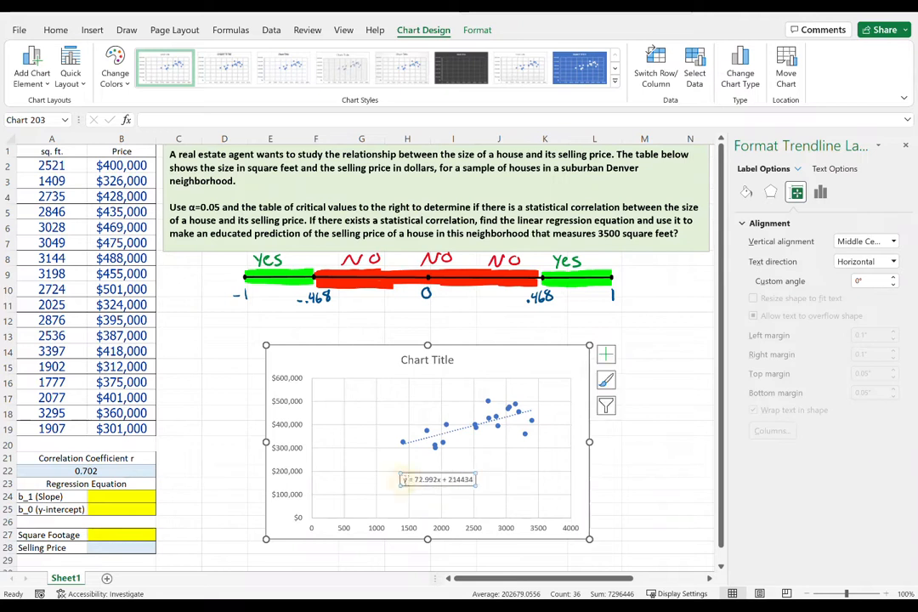
click(405, 480)
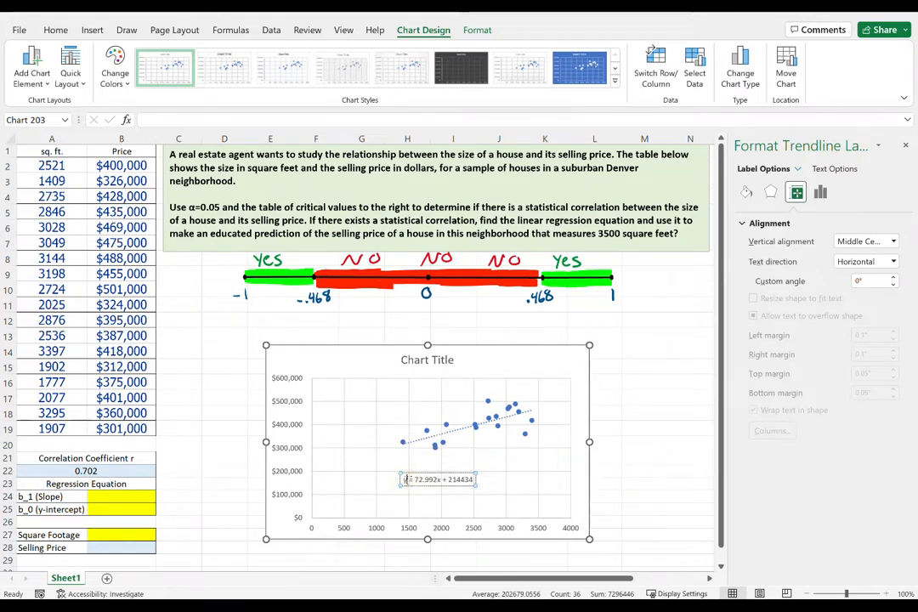
drag(406, 479, 474, 480)
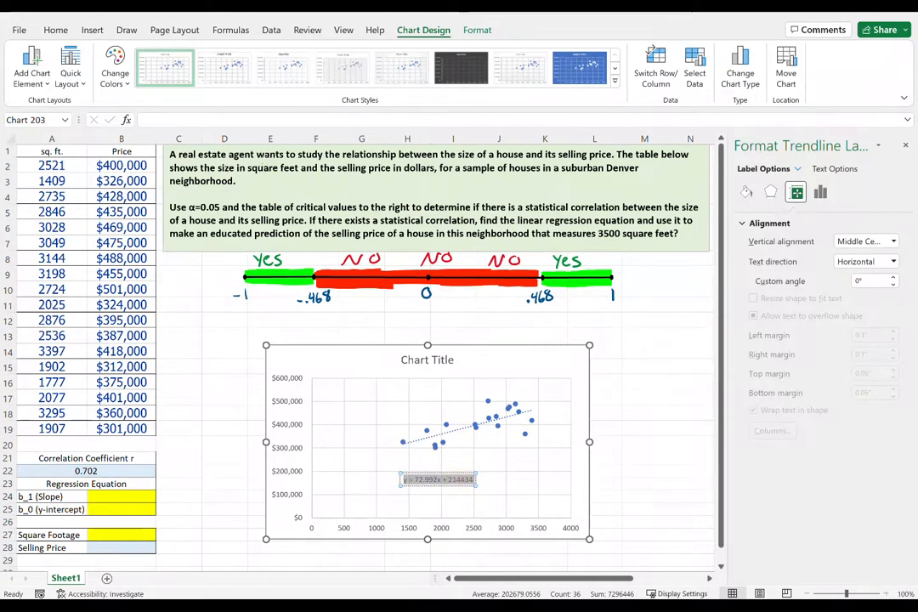
click(55, 30)
click(239, 56)
click(239, 56)
click(238, 56)
click(239, 56)
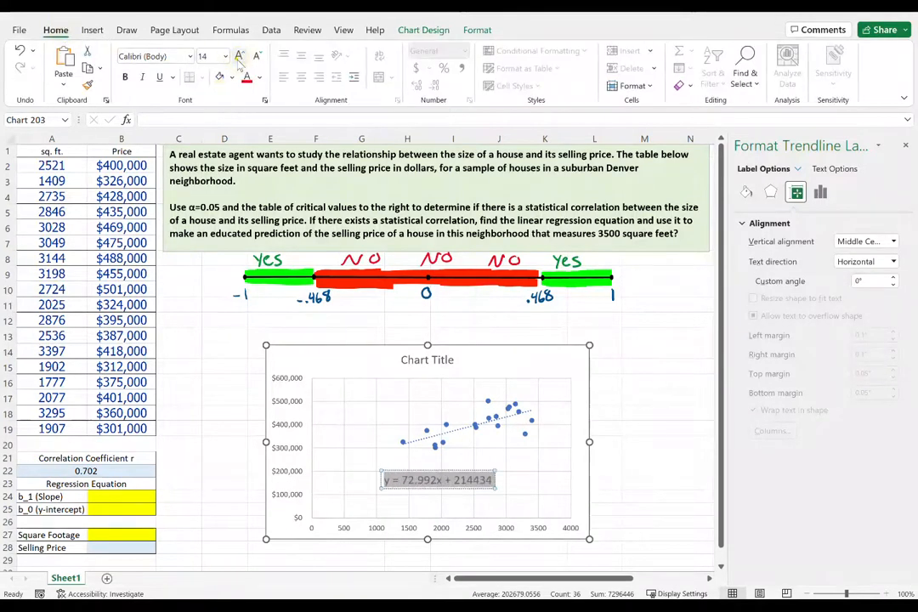
click(550, 465)
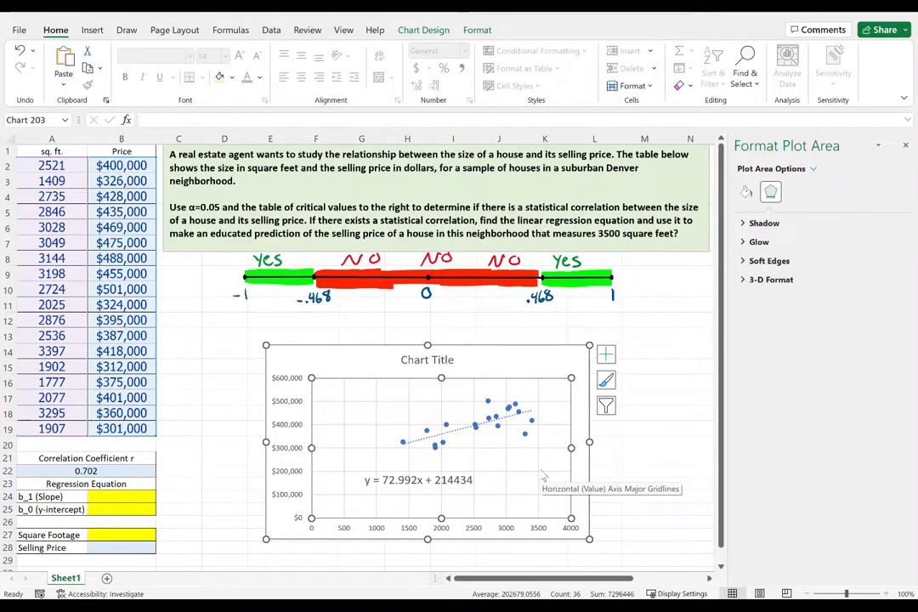
Step: Close the plot area formatting options and move the scatter chart up to sit just beneath the number line
click(905, 146)
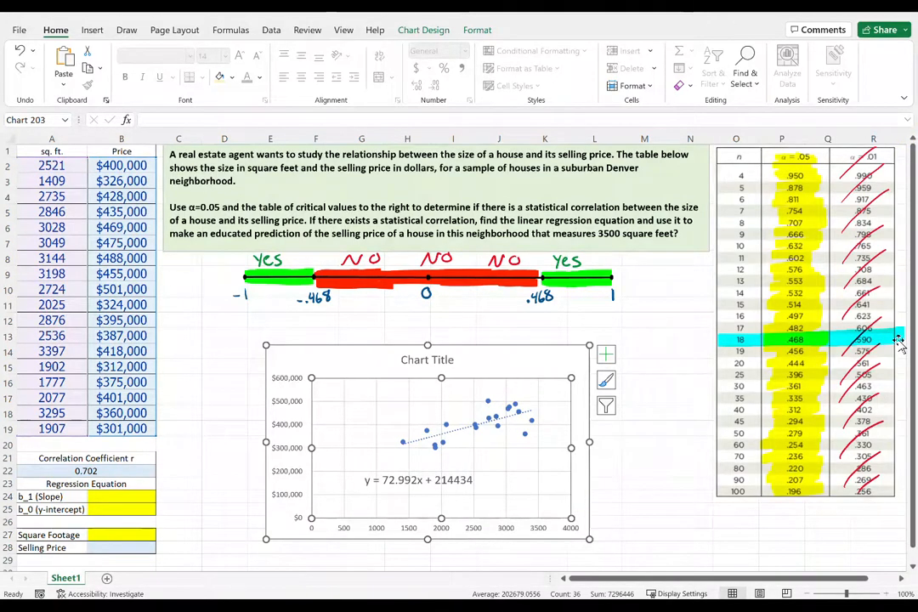
drag(510, 347, 503, 317)
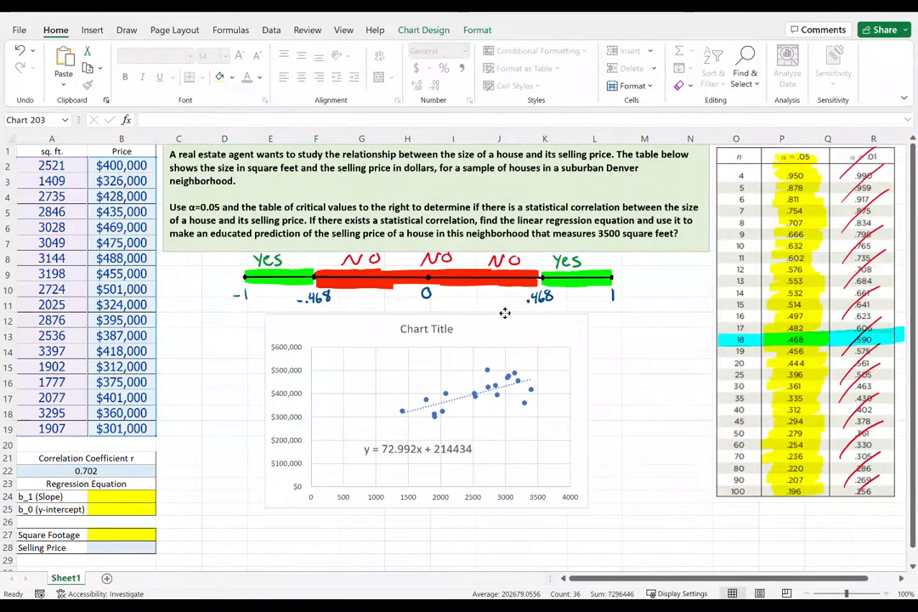
click(686, 307)
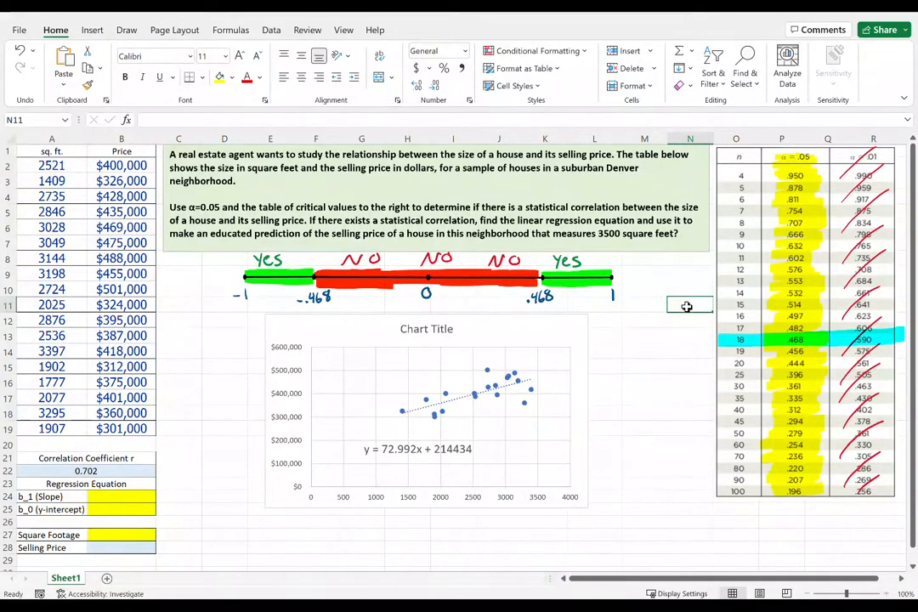
Step: Handwrite y = mx + b and y = b₀ + b₁x in blue ink side by side below the scatter chart
click(126, 30)
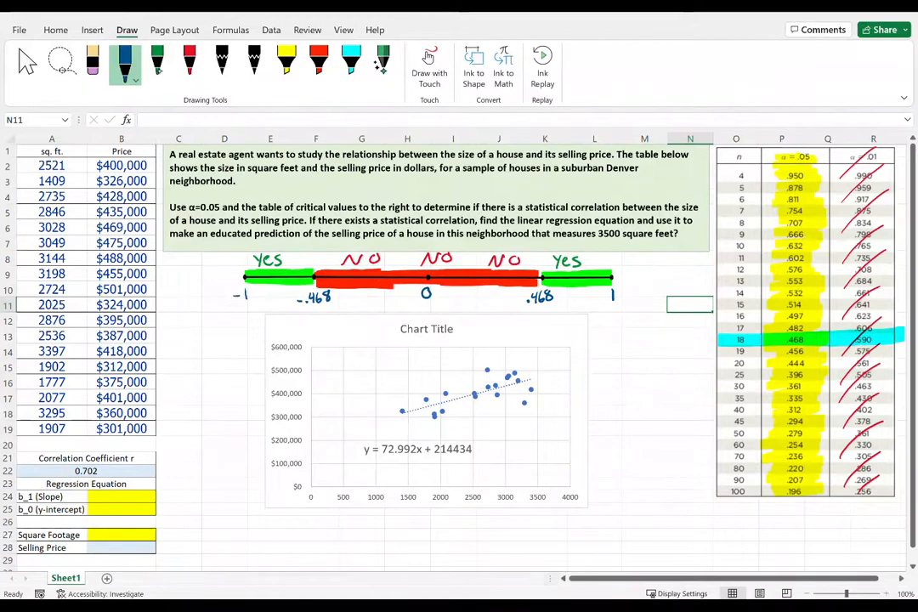
drag(200, 533, 210, 554)
drag(226, 536, 286, 547)
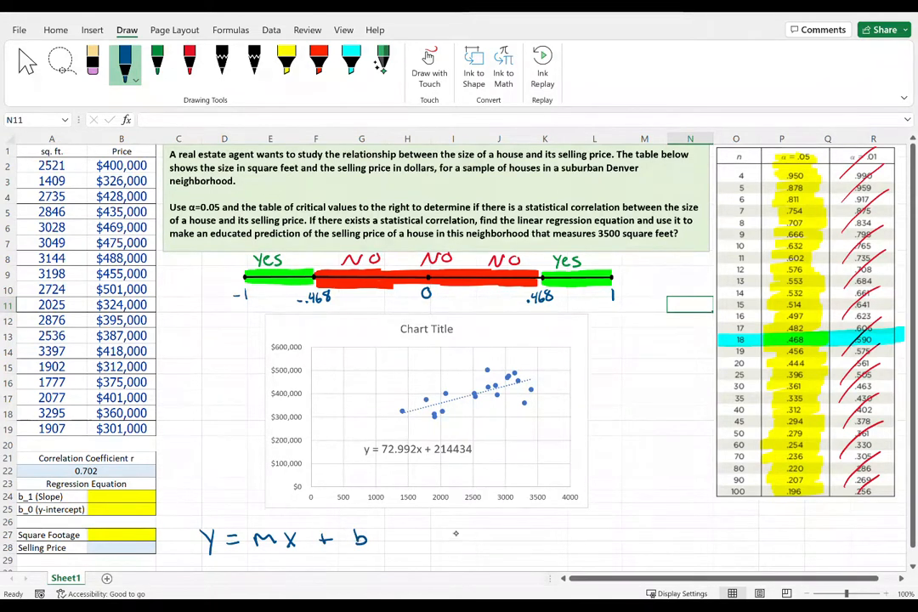
mouse_move(457, 533)
mouse_down()
mouse_move(466, 551)
mouse_move(493, 542)
mouse_up()
drag(529, 544, 568, 539)
mouse_move(561, 533)
mouse_down()
mouse_move(561, 546)
mouse_move(597, 534)
mouse_up()
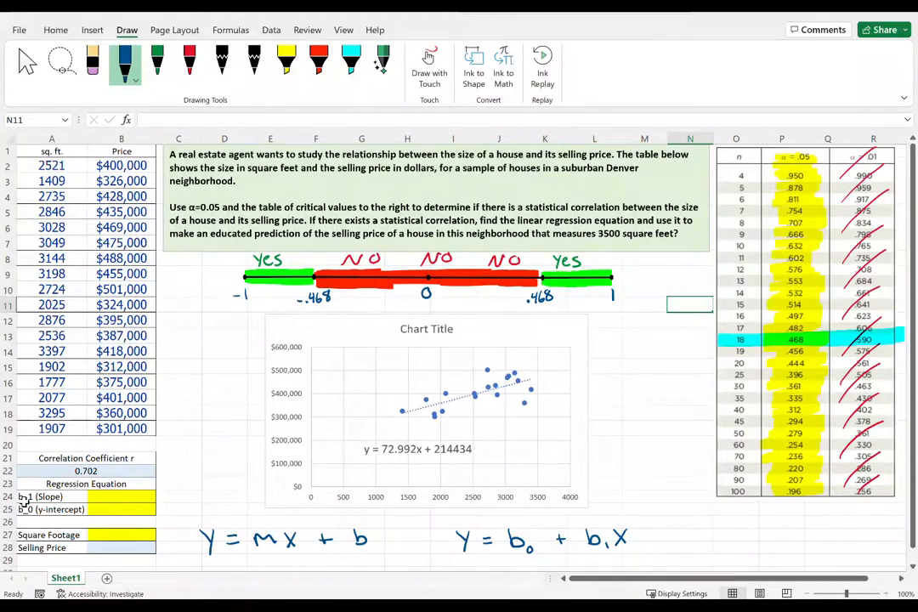
Step: Enter the regression slope 72.992 in cell B24
click(111, 497)
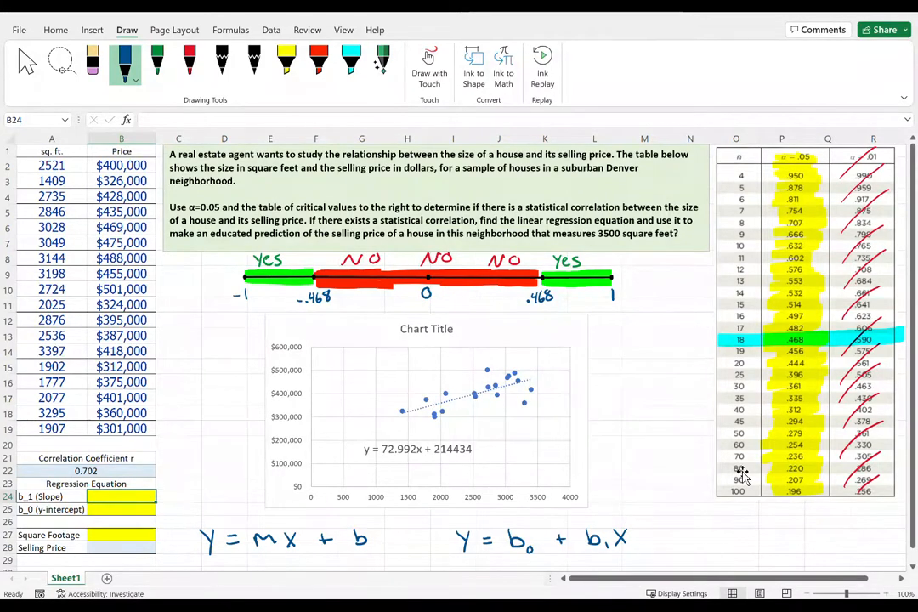
text(72)
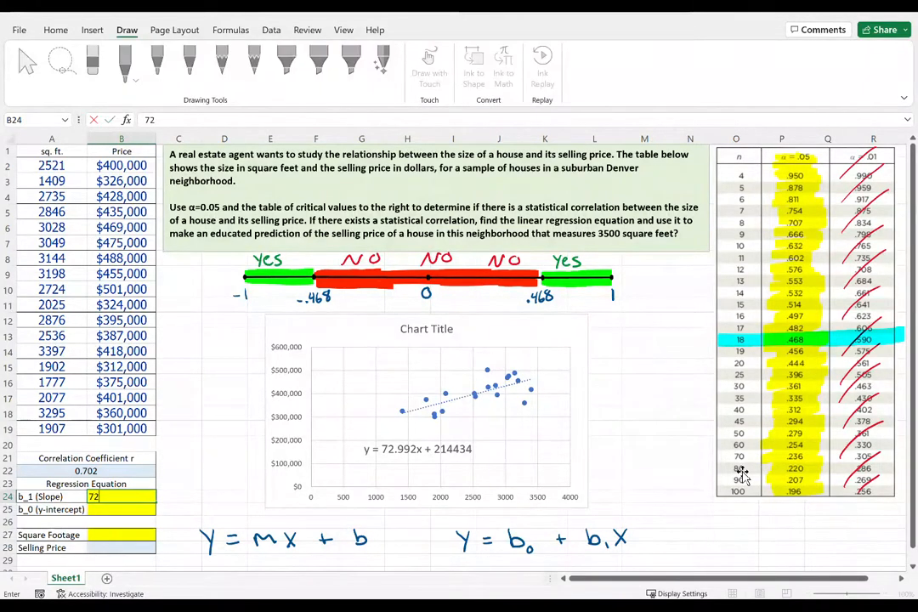
text(.992)
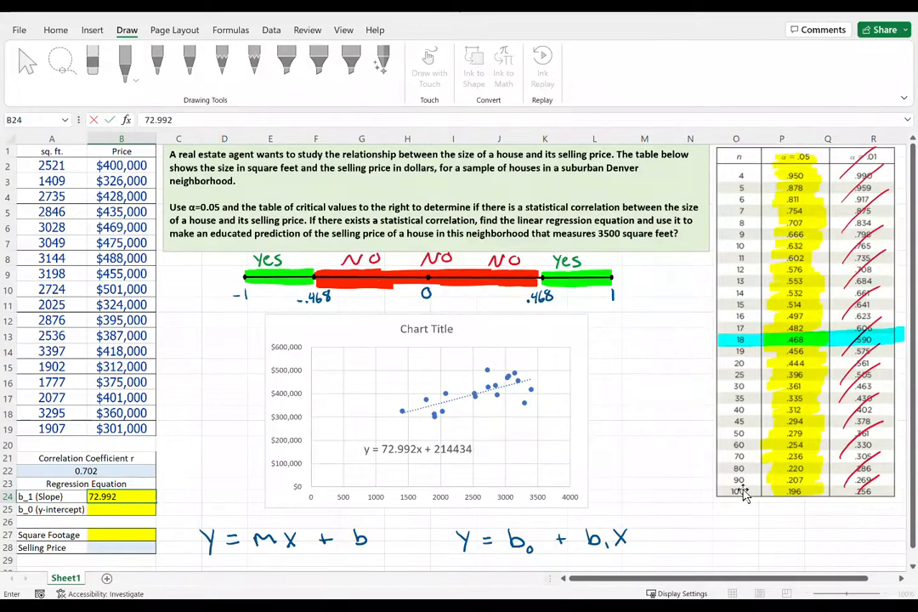
key(Return)
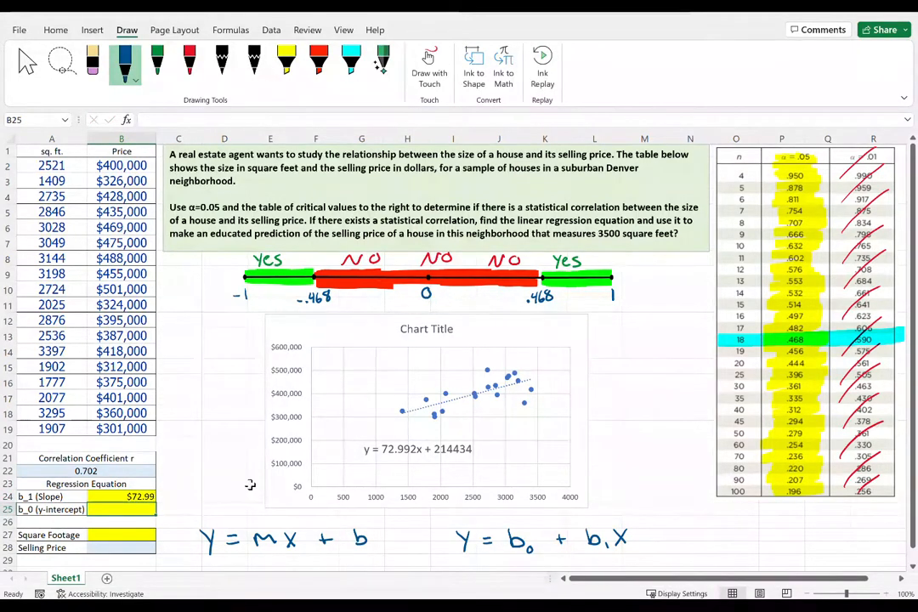
Step: Change the number format of the slope in cell B24 to General
click(131, 496)
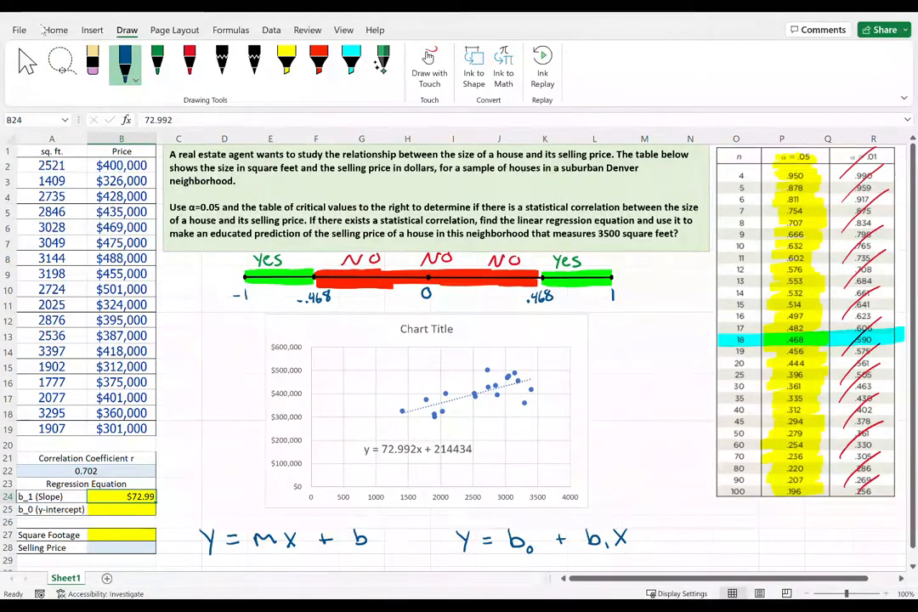
click(55, 29)
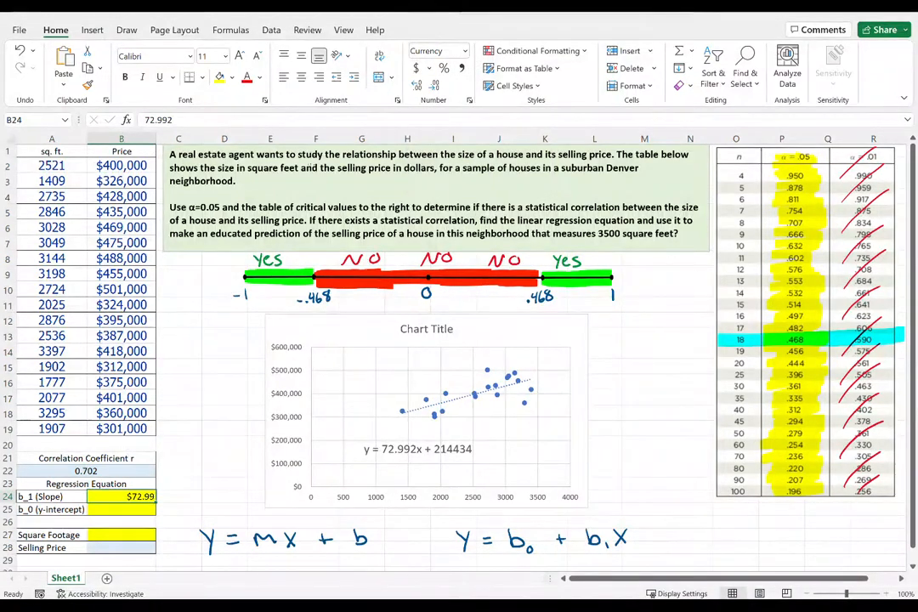
click(466, 51)
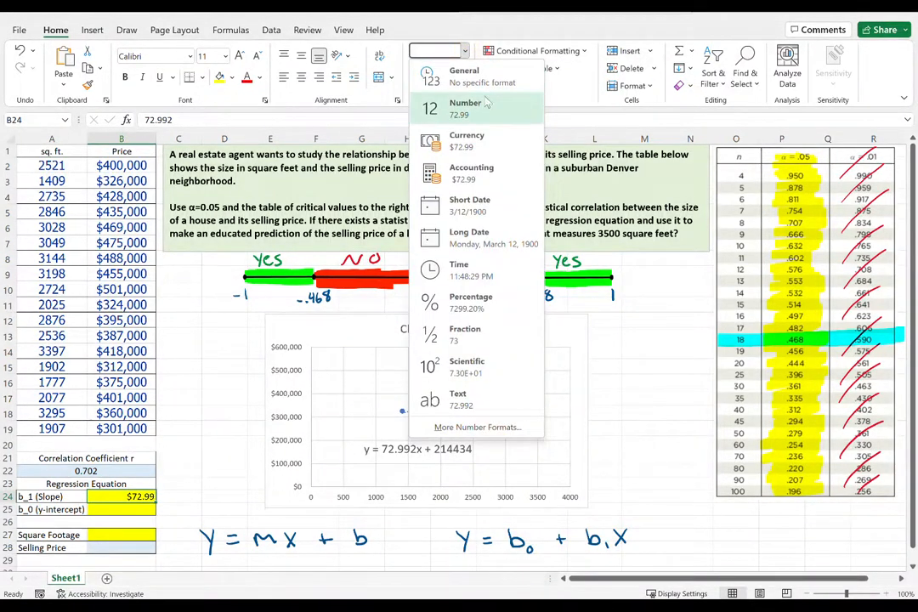
click(468, 76)
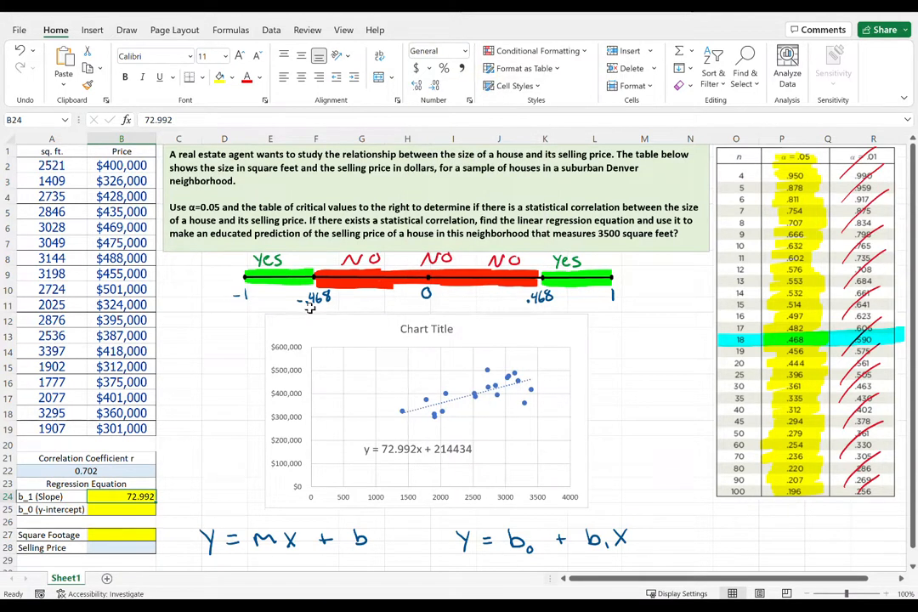
Step: Enter the regression y-intercept 214,434 in cell B25
click(99, 509)
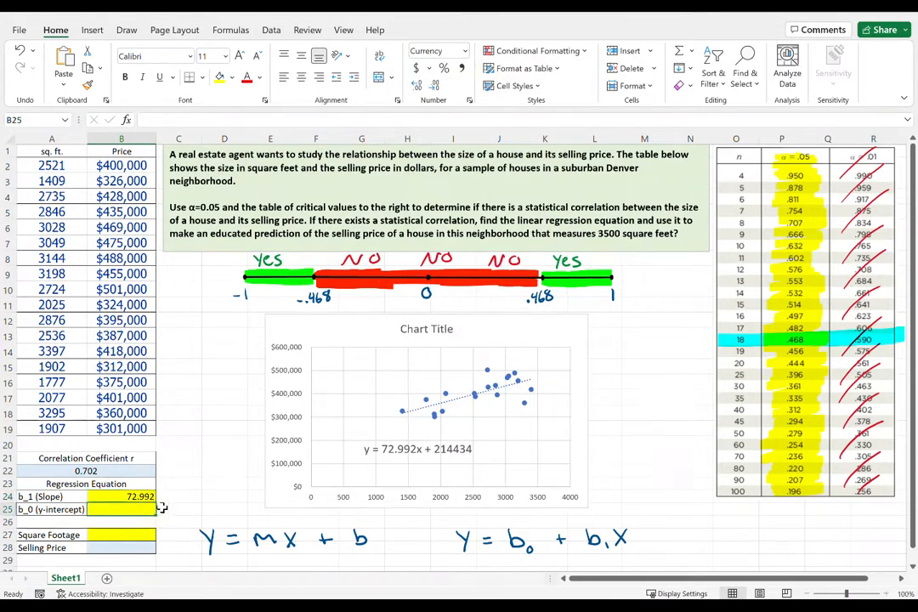
text(214)
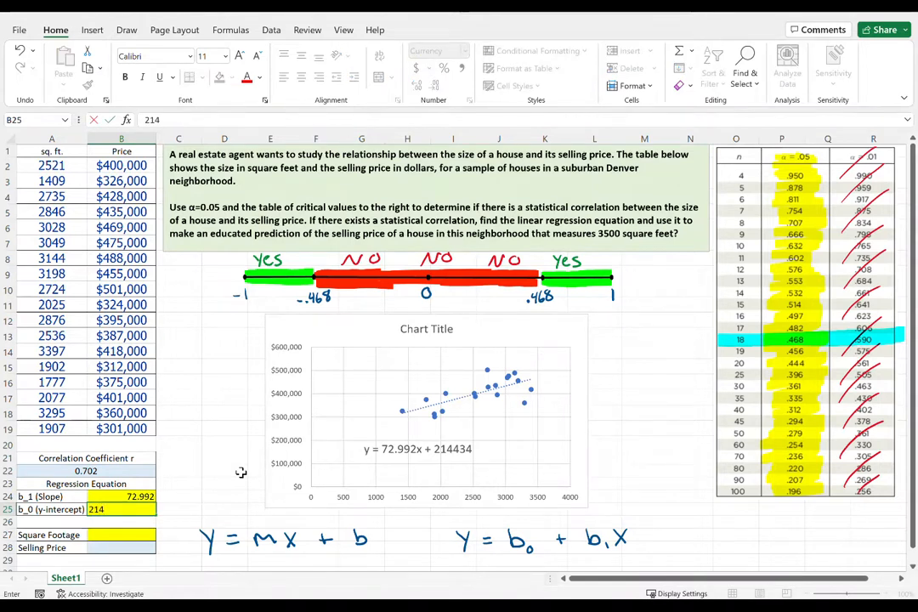
text(,434)
key(Return)
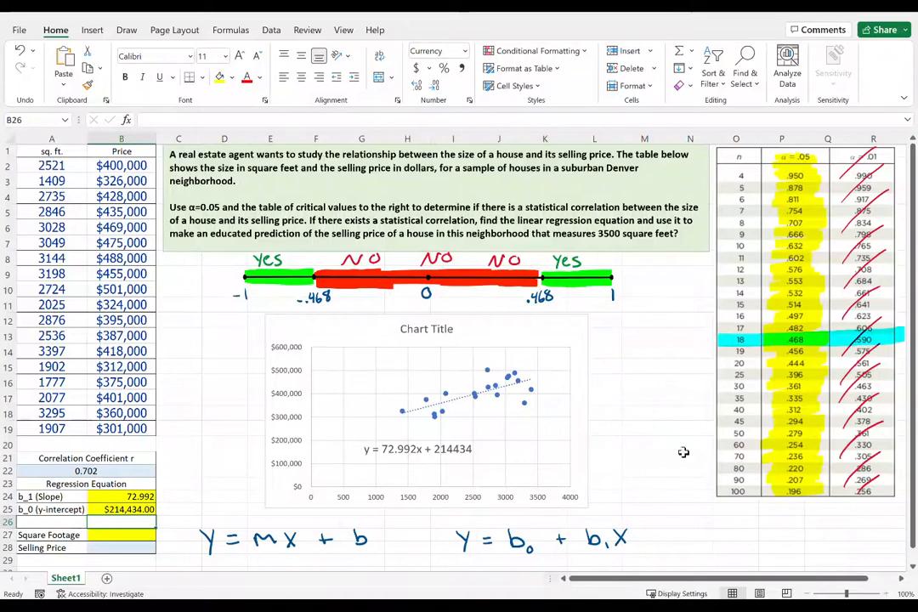
Step: Fill the empty cell O27 with yellow
click(736, 534)
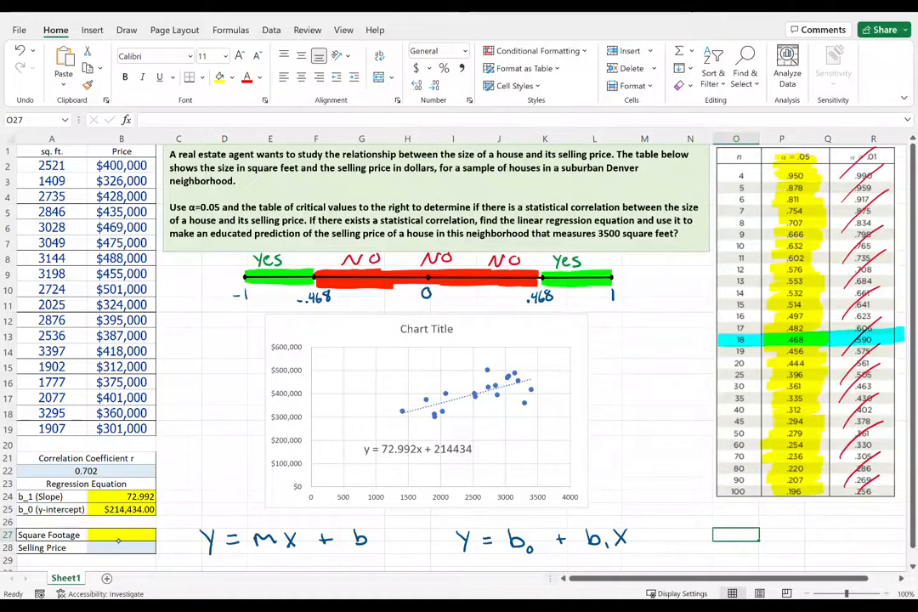
click(219, 76)
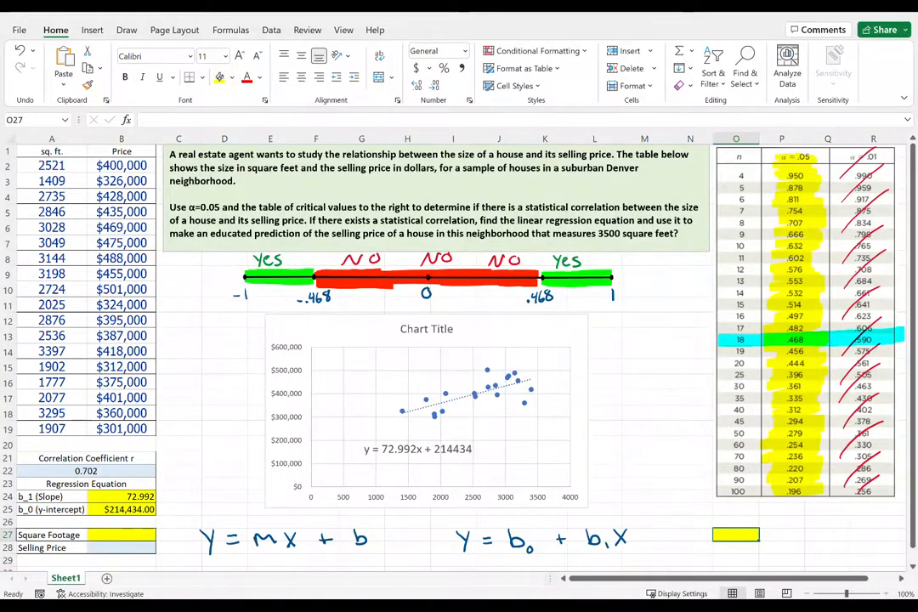
Step: Circle the right-hand "Yes" above the number line in green ink and draw an arrow labelled r under the green region beyond .468
click(126, 29)
click(157, 60)
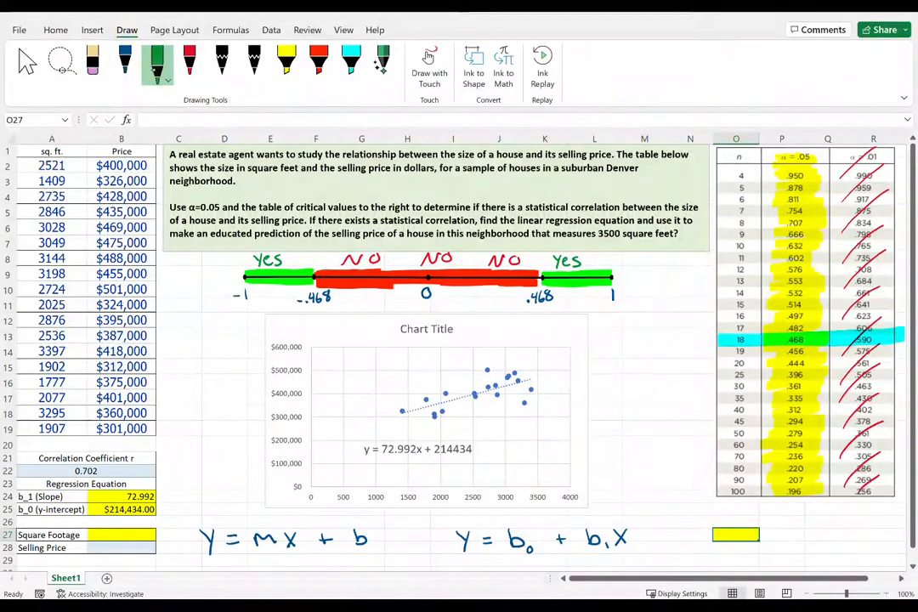
mouse_move(595, 252)
mouse_down()
mouse_move(595, 267)
mouse_move(571, 272)
mouse_up()
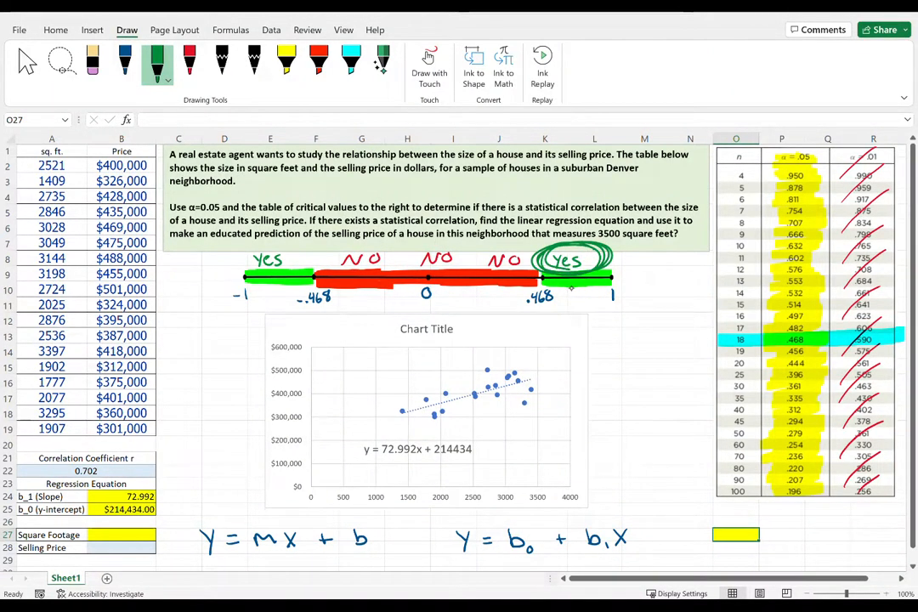
drag(573, 284, 574, 297)
click(685, 339)
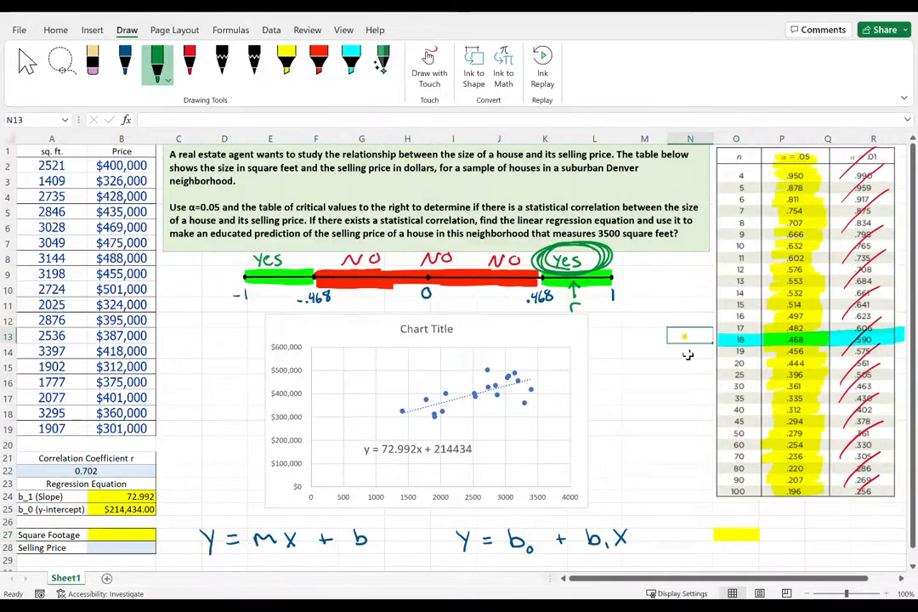
Step: Remove the yellow fill from cell O27
click(732, 534)
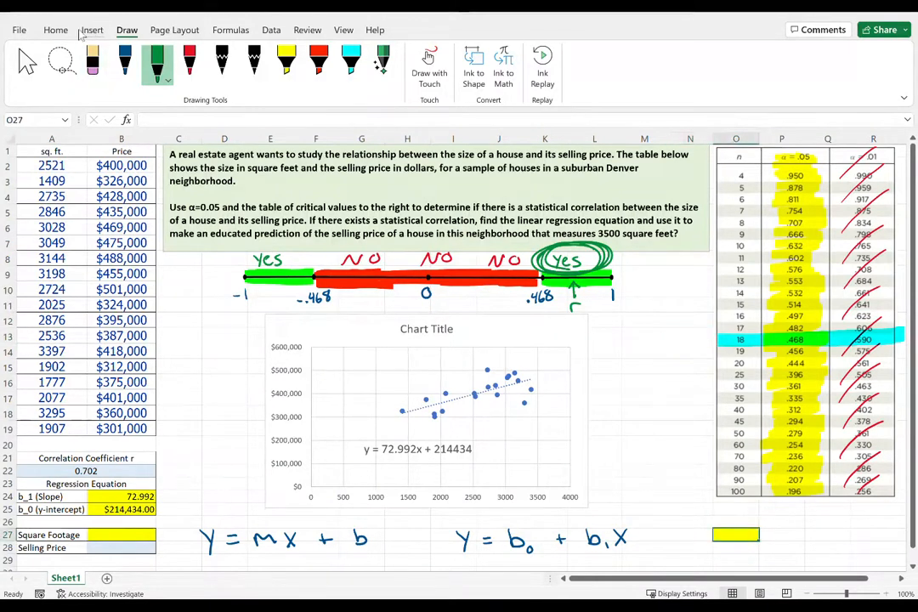
click(55, 29)
click(231, 77)
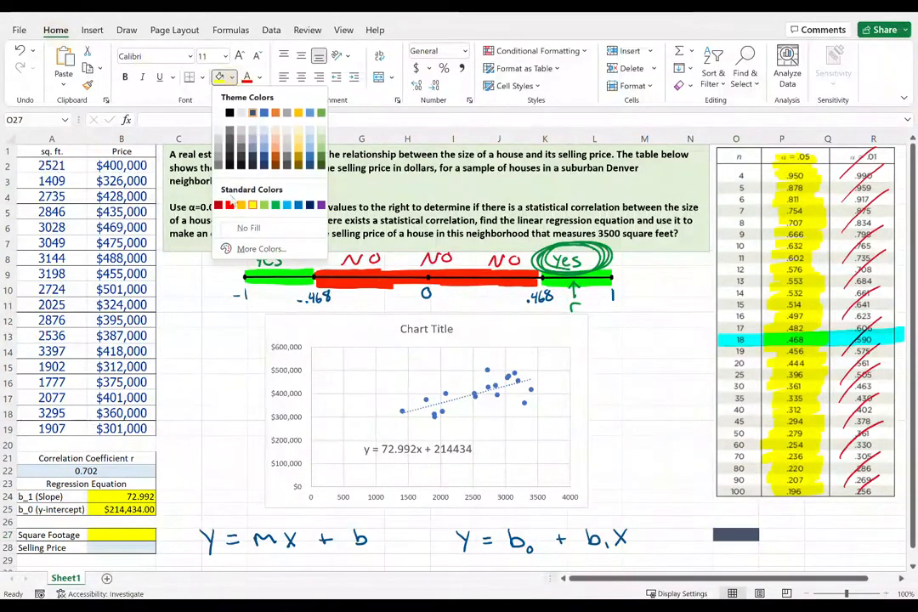
click(242, 228)
click(841, 534)
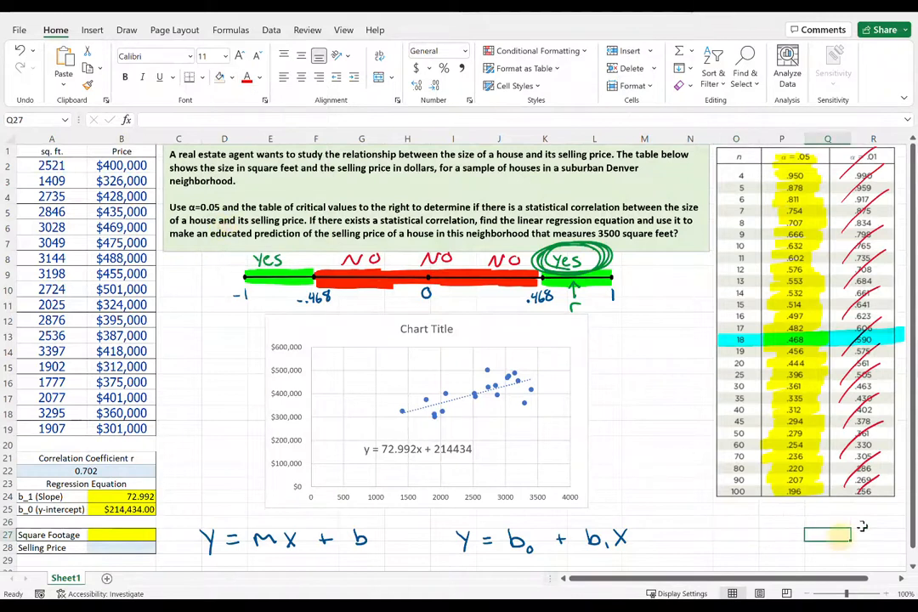
Step: Highlight "3500 square feet?" in the problem text with the yellow highlighter
click(129, 30)
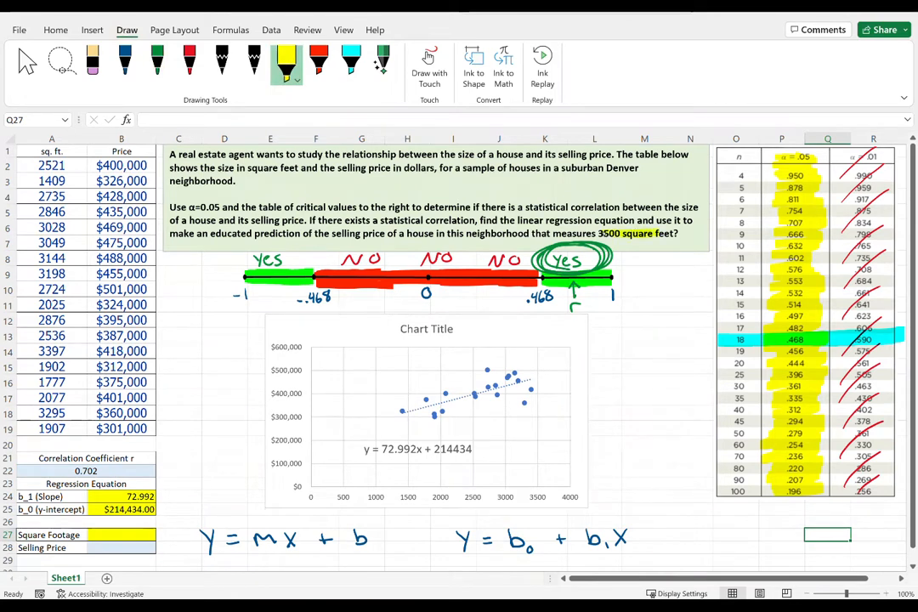
drag(663, 234, 675, 234)
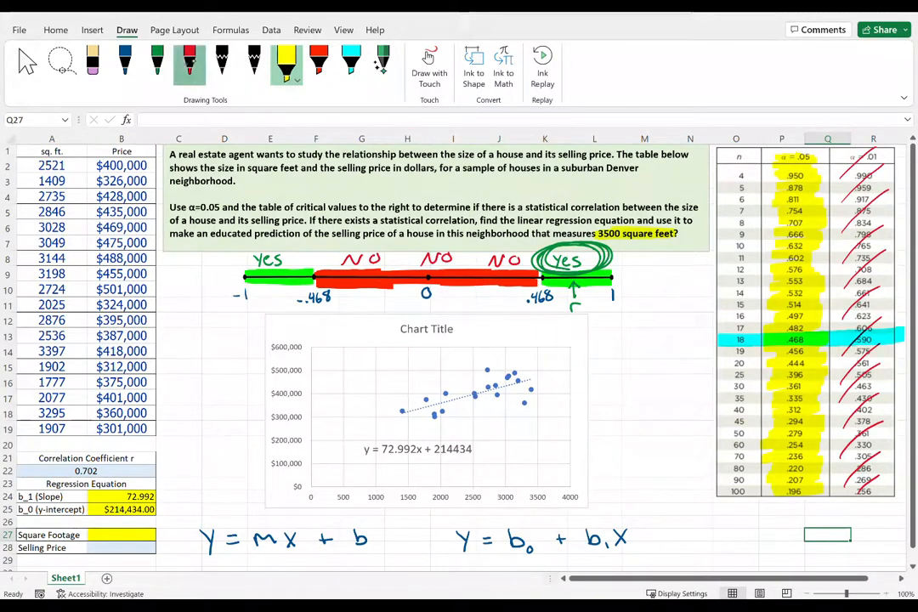
Step: Handwrite x = 3500 and y = ? in red beside the chart, box them, and draw an arrow from the highlighted question to the box
click(189, 64)
mouse_move(607, 418)
mouse_down()
mouse_move(618, 430)
mouse_move(663, 426)
mouse_up()
drag(678, 416, 690, 415)
drag(607, 447, 654, 456)
drag(655, 461, 656, 463)
mouse_move(594, 400)
mouse_down()
mouse_move(599, 481)
mouse_move(705, 393)
mouse_move(599, 481)
mouse_up()
mouse_move(680, 230)
mouse_down()
mouse_move(685, 349)
mouse_move(675, 384)
mouse_up()
drag(671, 371, 684, 371)
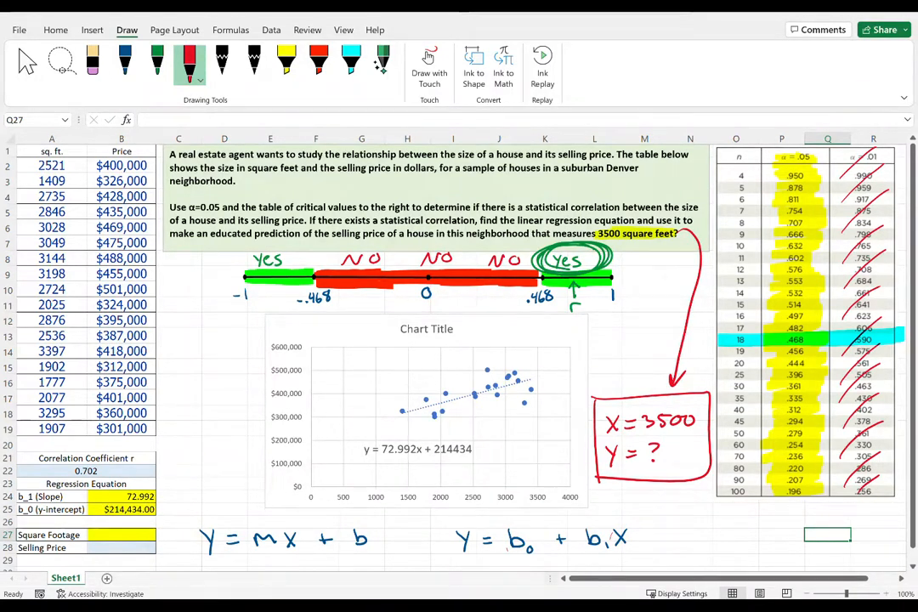
Step: Enter the square footage 3500 in cell B27
click(106, 537)
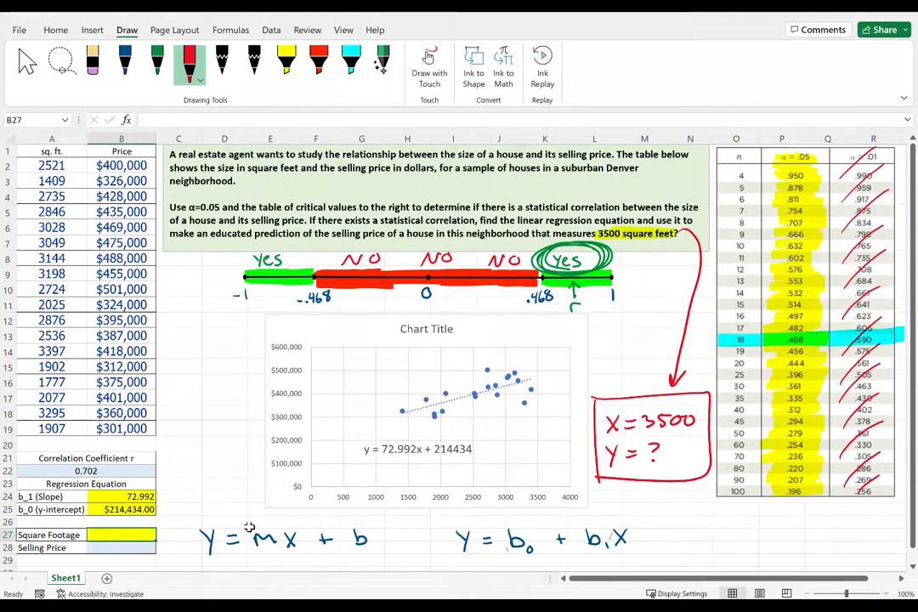
text(3500)
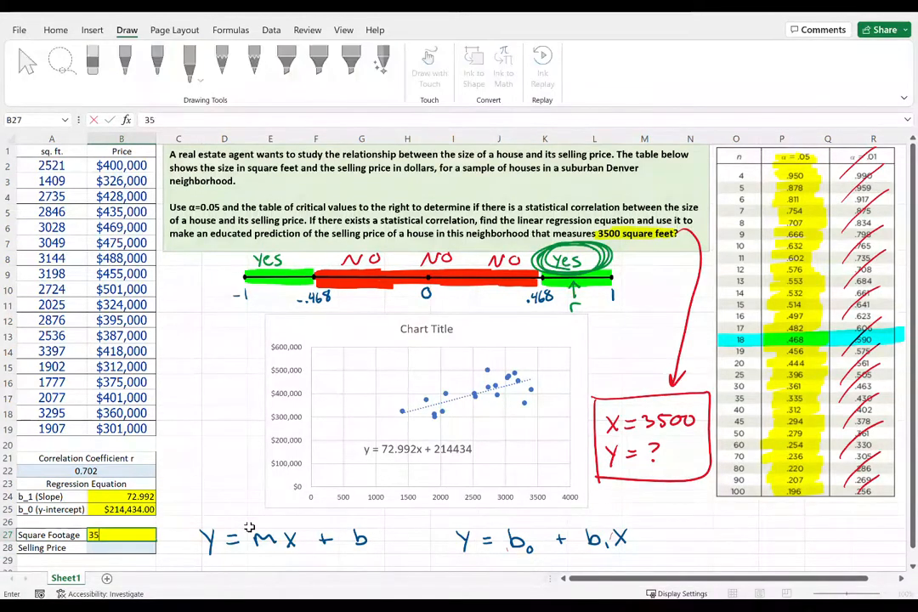
click(179, 546)
click(689, 522)
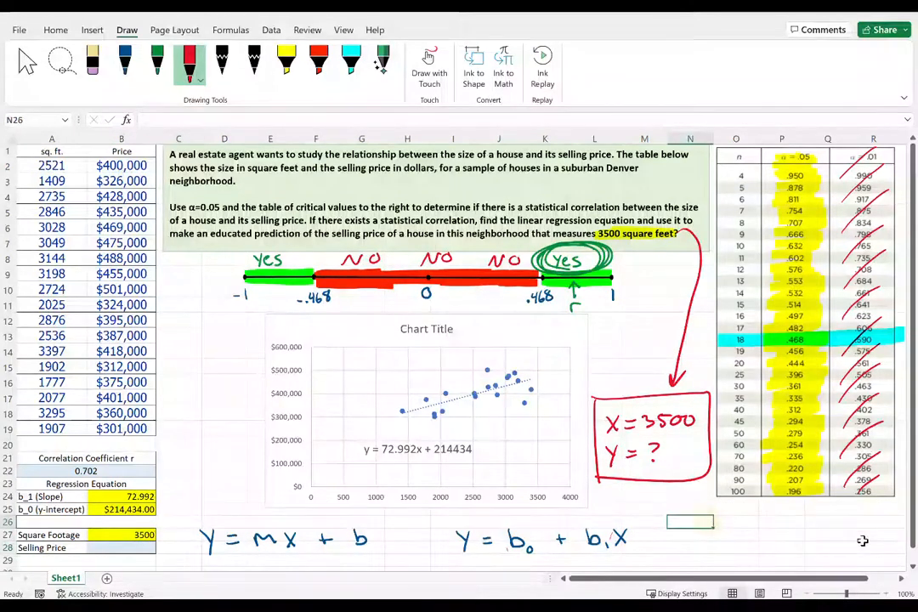
Step: Handwrite y = b₀ + b₁x in blue ink below the Selling Price row
scroll(383, 306, up, 5)
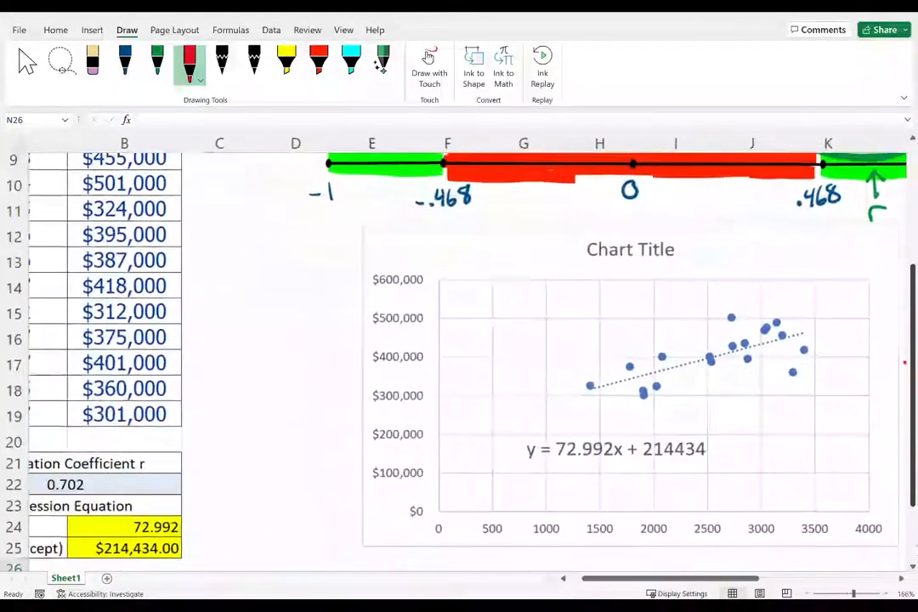
scroll(382, 307, up, 5)
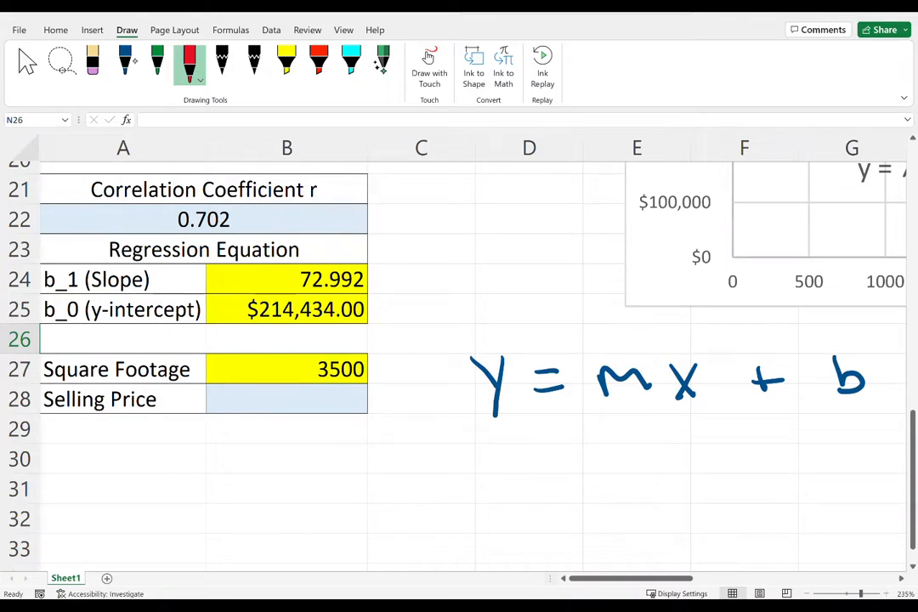
click(125, 61)
mouse_move(93, 449)
mouse_down()
mouse_move(101, 473)
mouse_move(138, 456)
mouse_up()
drag(126, 464, 172, 469)
drag(196, 462, 194, 468)
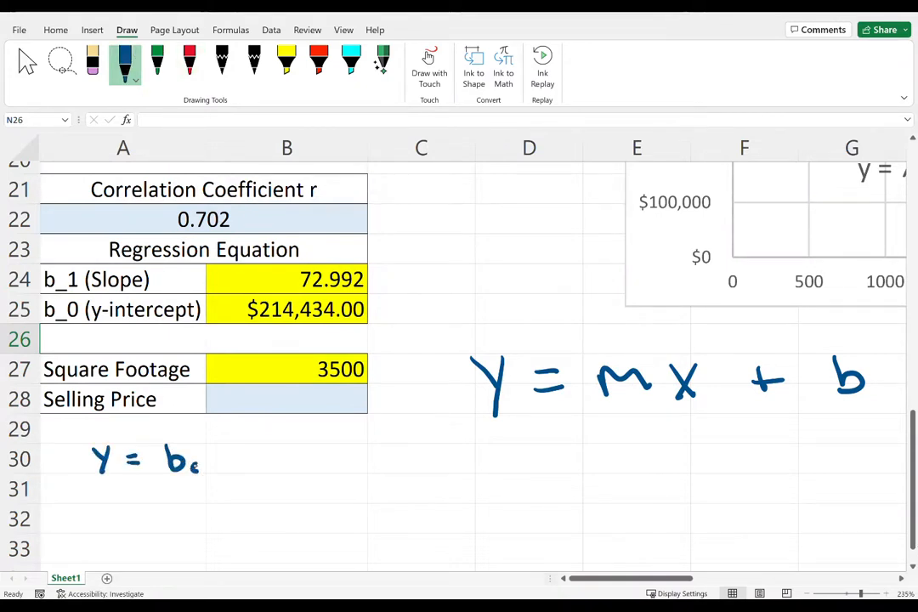
drag(297, 457, 303, 469)
mouse_move(319, 463)
mouse_down()
mouse_move(357, 466)
mouse_move(340, 468)
mouse_up()
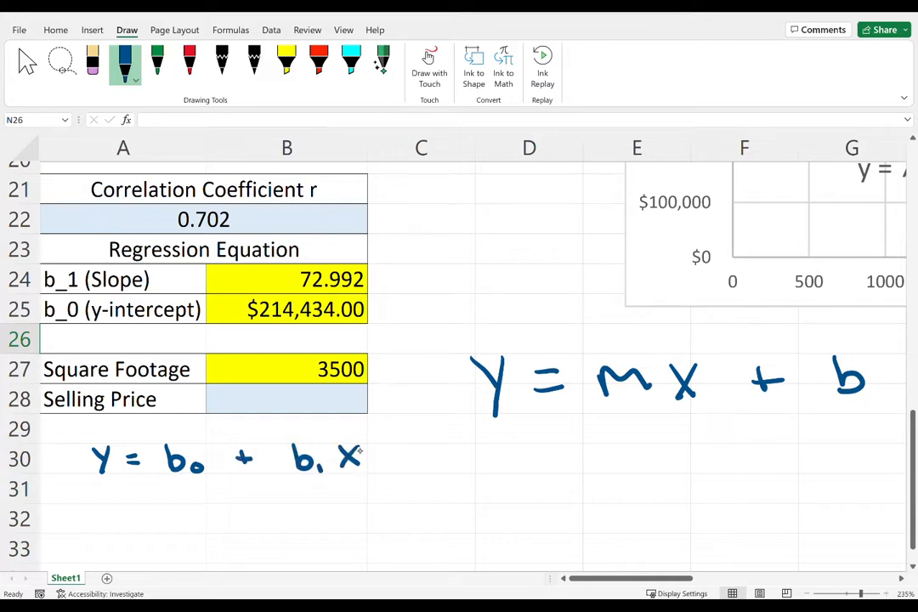
Step: Handwrite the substituted equation y = 214,434 + (72.992 · 3500) in blue below y = b₀ + b₁x
drag(88, 513, 98, 542)
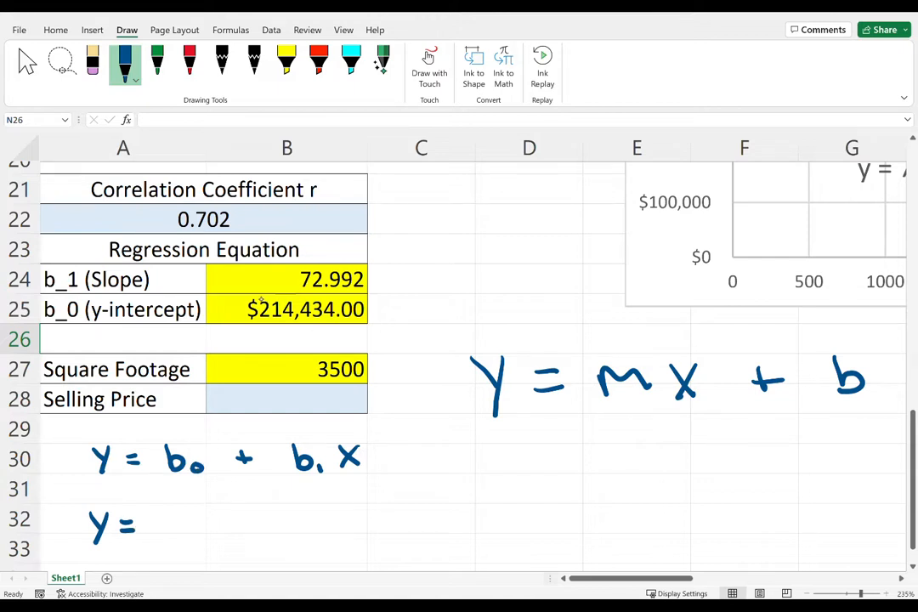
drag(155, 519, 171, 537)
mouse_move(176, 516)
mouse_down()
mouse_move(178, 536)
mouse_move(217, 537)
mouse_up()
mouse_move(226, 514)
mouse_down()
mouse_move(236, 522)
mouse_move(228, 537)
mouse_up()
drag(245, 513, 252, 537)
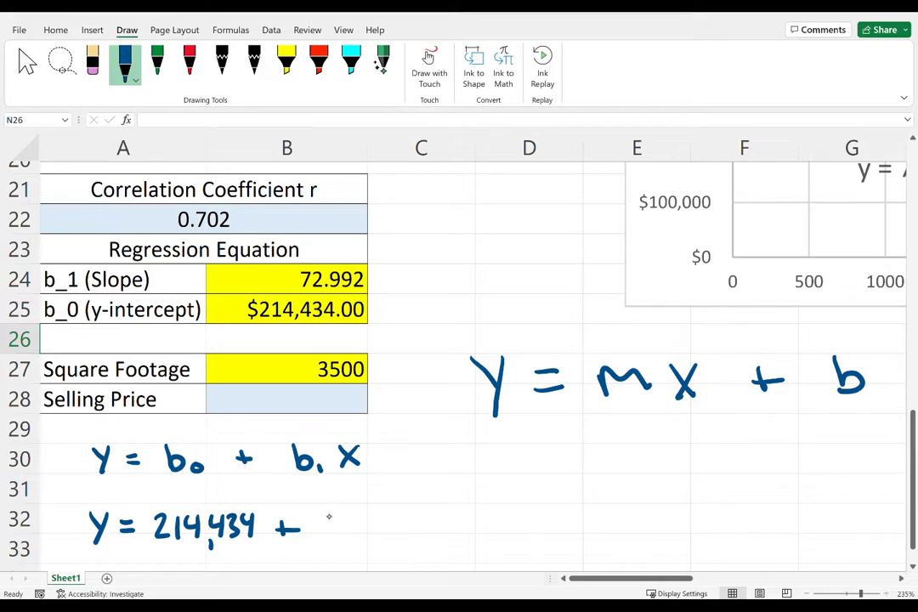
mouse_move(324, 515)
mouse_down()
mouse_move(329, 540)
mouse_move(439, 539)
mouse_up()
click(369, 539)
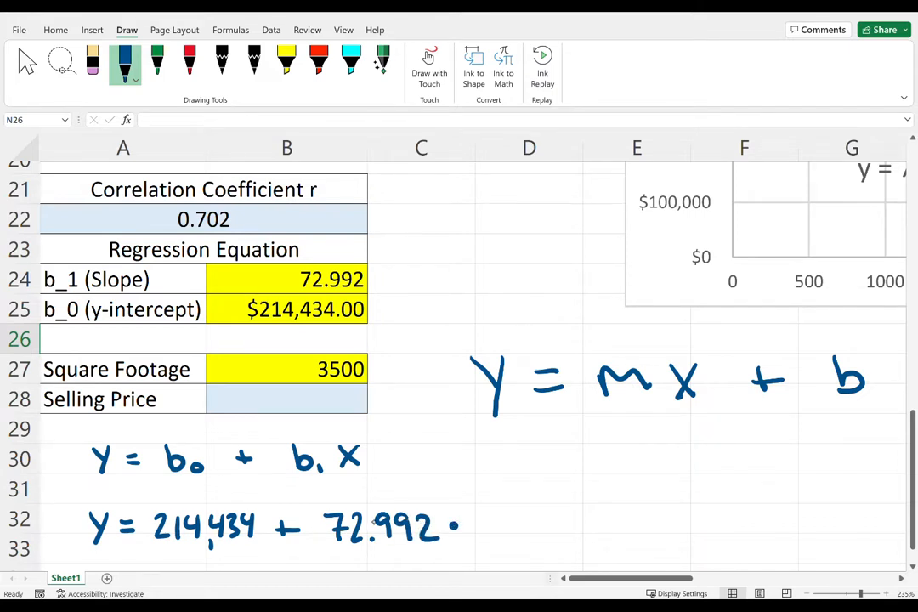
drag(482, 520, 481, 534)
mouse_move(513, 514)
mouse_down()
mouse_move(502, 534)
mouse_move(547, 516)
mouse_up()
drag(330, 497, 332, 559)
drag(549, 500, 568, 555)
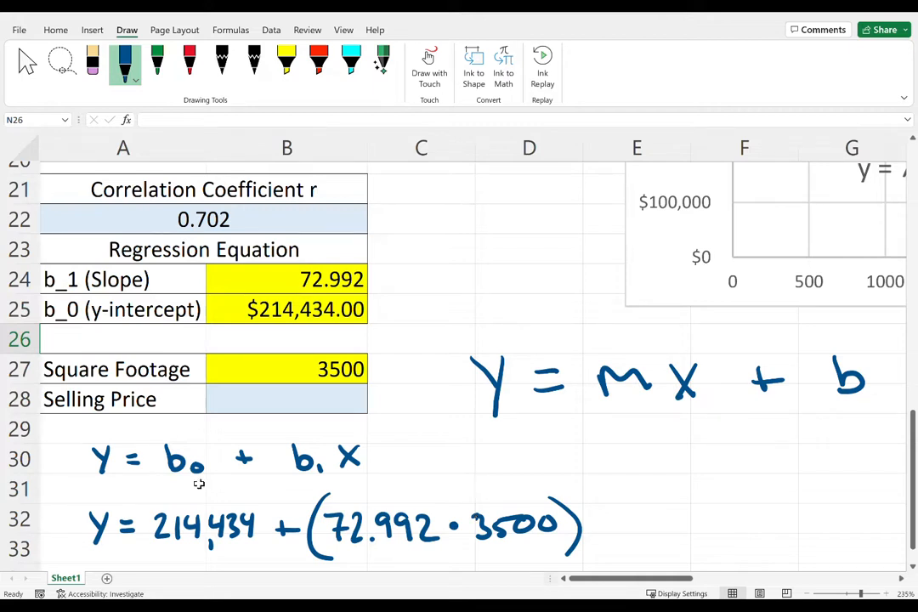
Step: Calculate the predicted selling price in cell B28 with the formula =B25+B24*B27
scroll(199, 483, down, 8)
scroll(199, 484, up, 5)
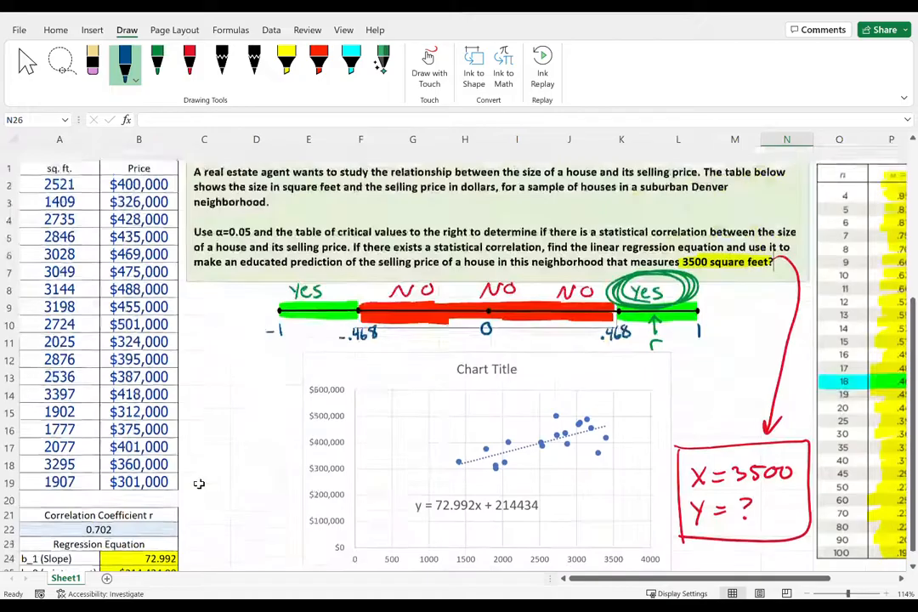
scroll(199, 484, down, 1)
scroll(198, 484, down, 2)
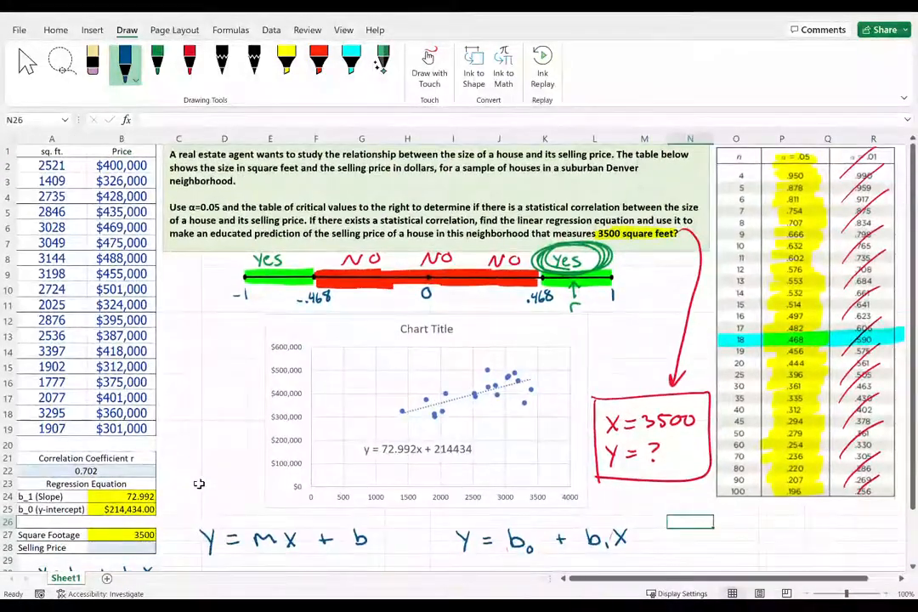
click(117, 548)
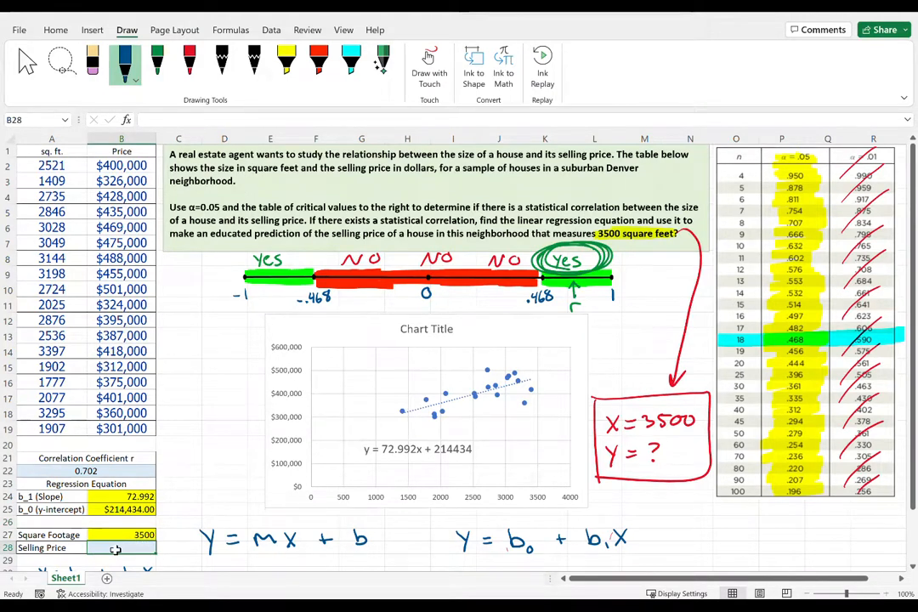
text(=)
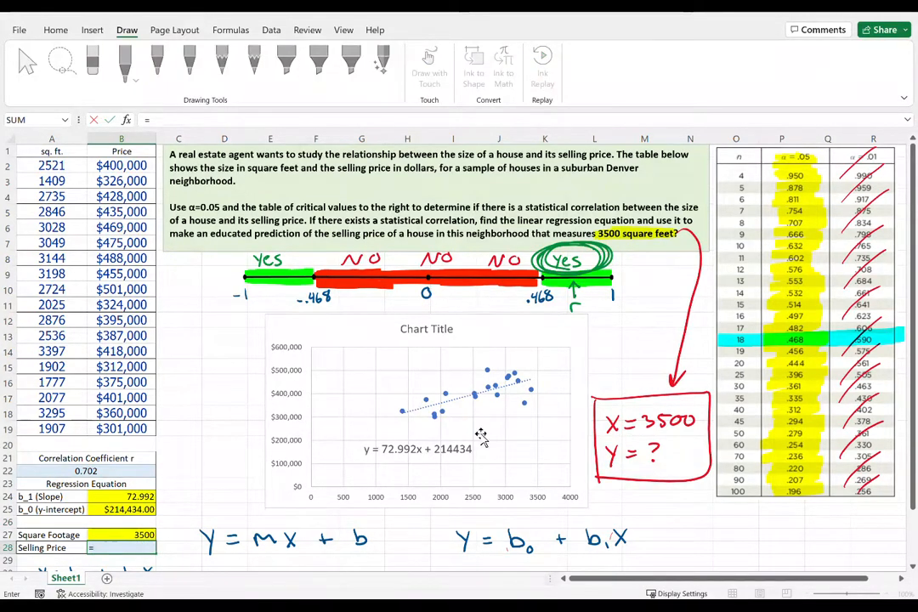
click(125, 508)
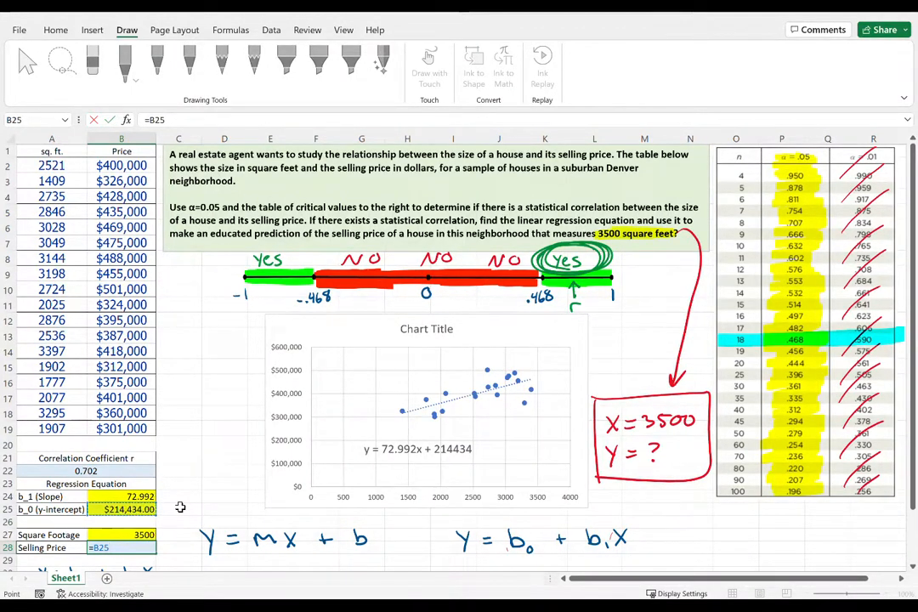
text(+)
click(107, 497)
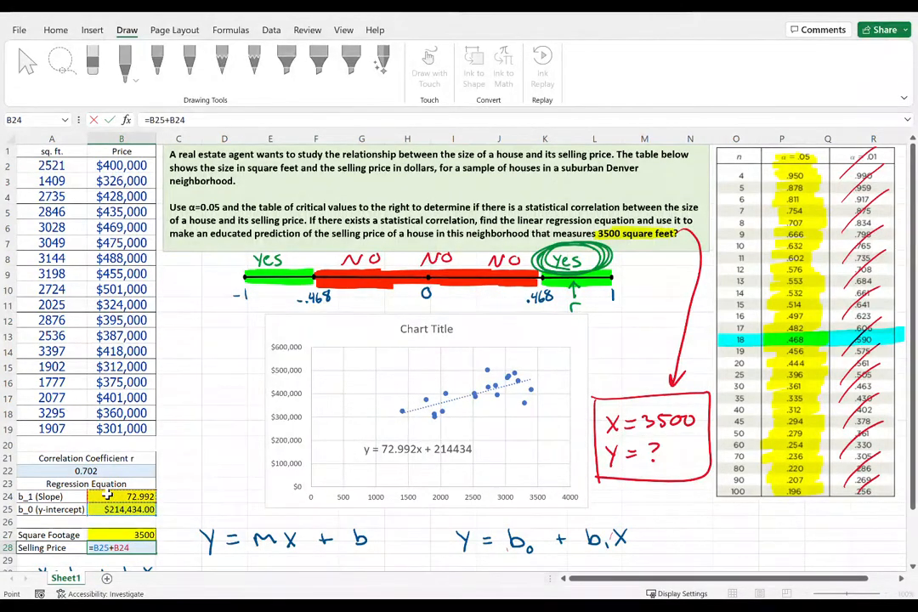
text(*)
click(116, 533)
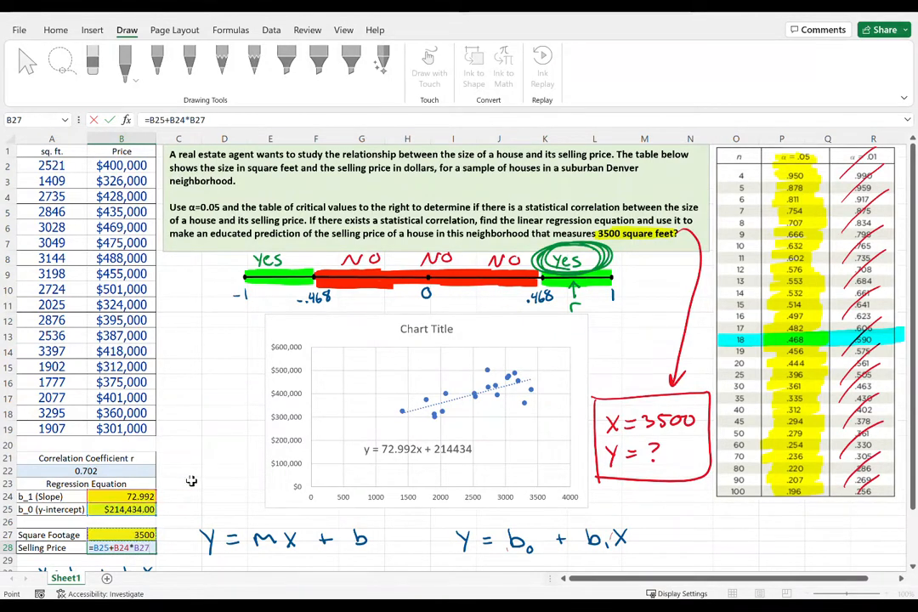
key(Return)
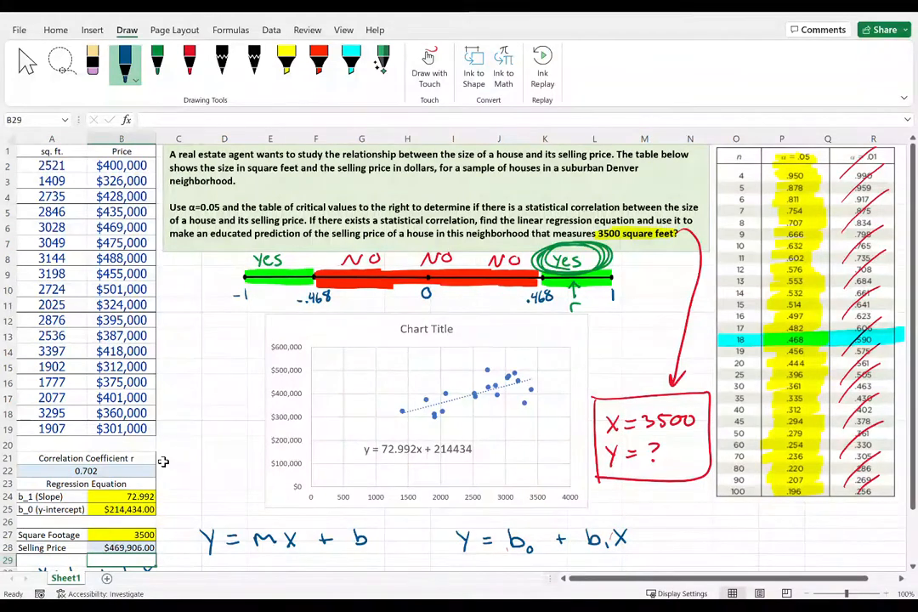
Step: Add the predicted house below the data table, with 3500 in red in cell A20 and 469906 in cell B20
click(47, 444)
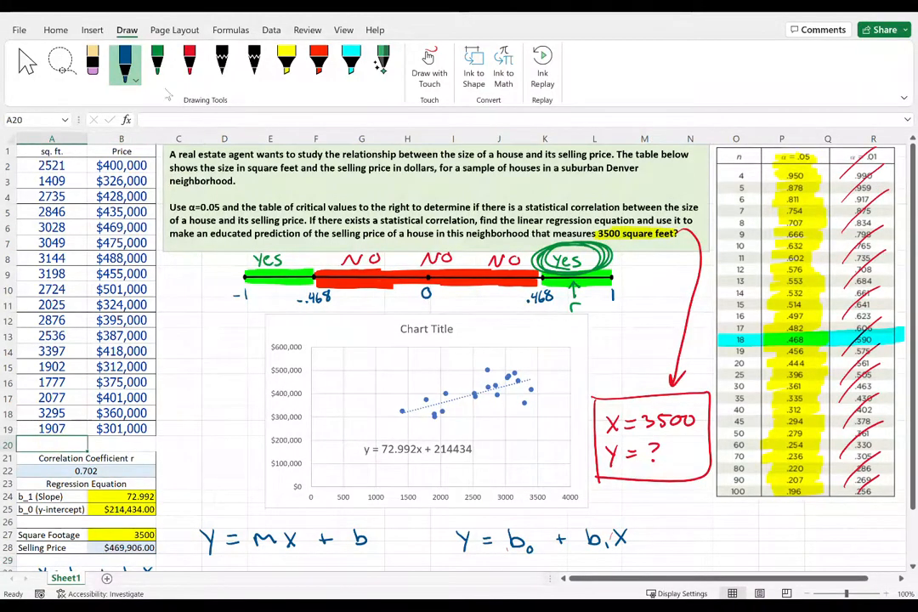
click(55, 30)
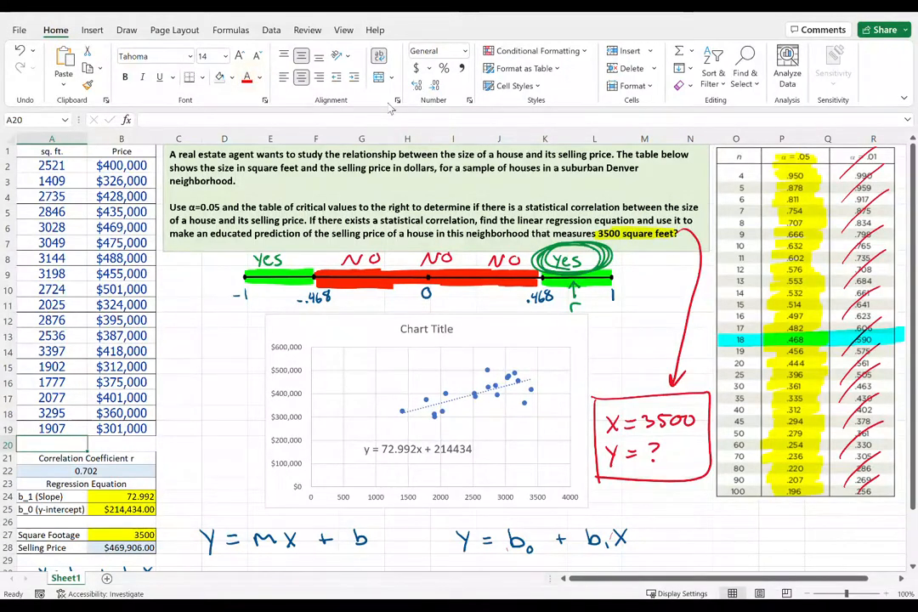
text(3500)
key(Tab)
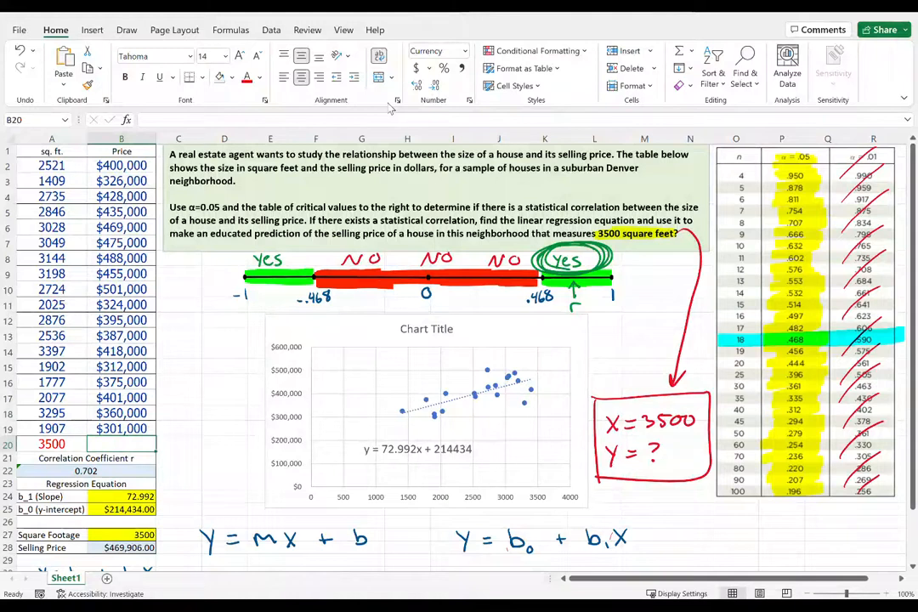
text(469)
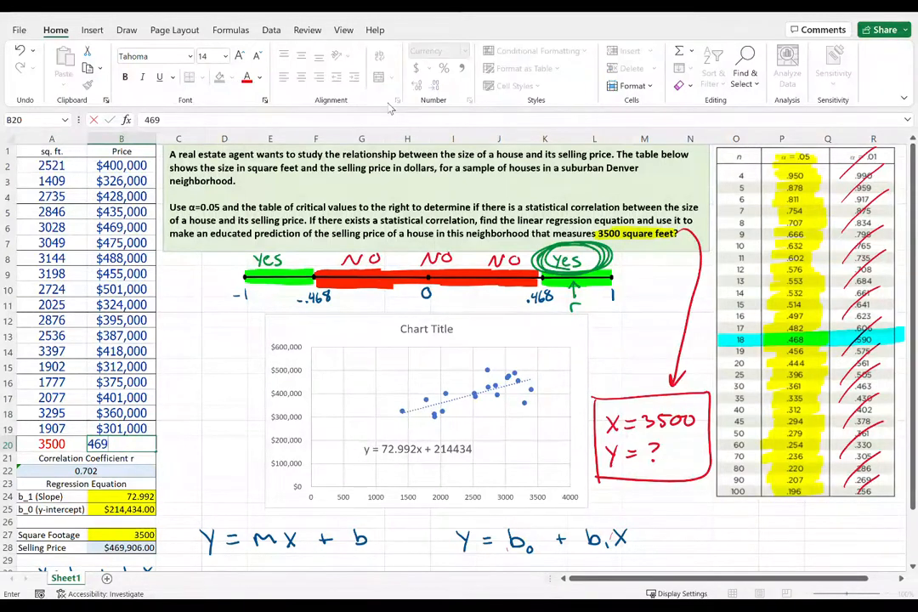
text(906)
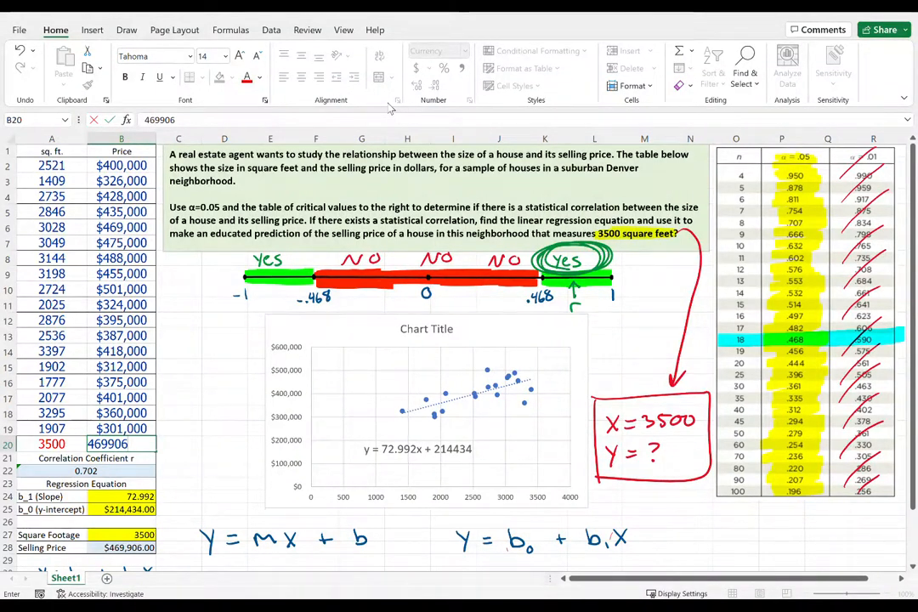
key(Return)
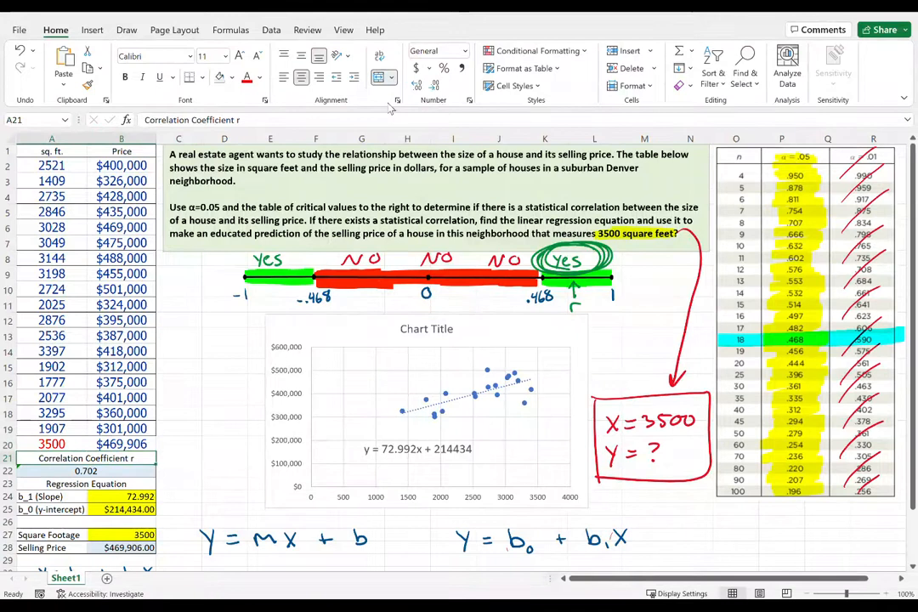
Step: Change the font color of the predicted price in cell B20 to red
click(107, 445)
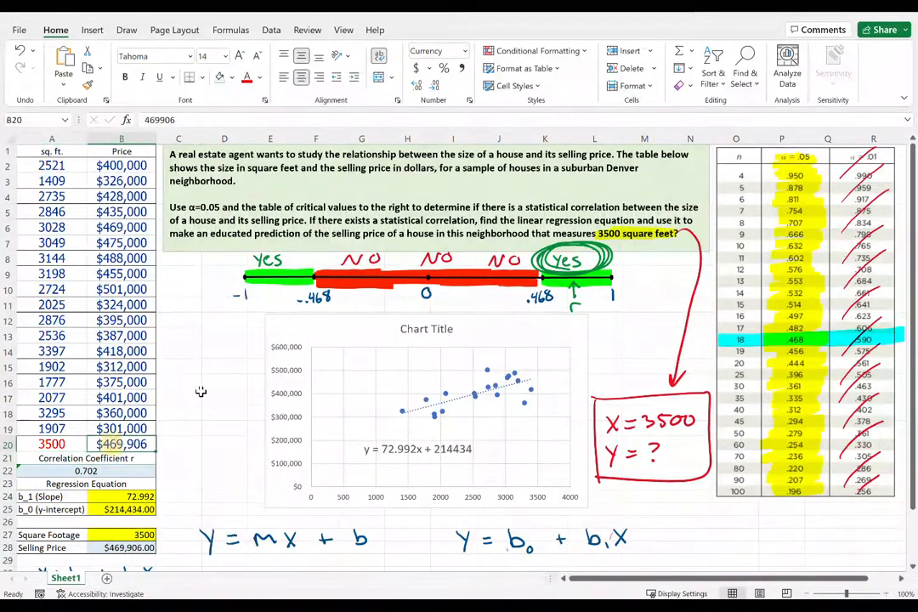
click(179, 482)
click(211, 442)
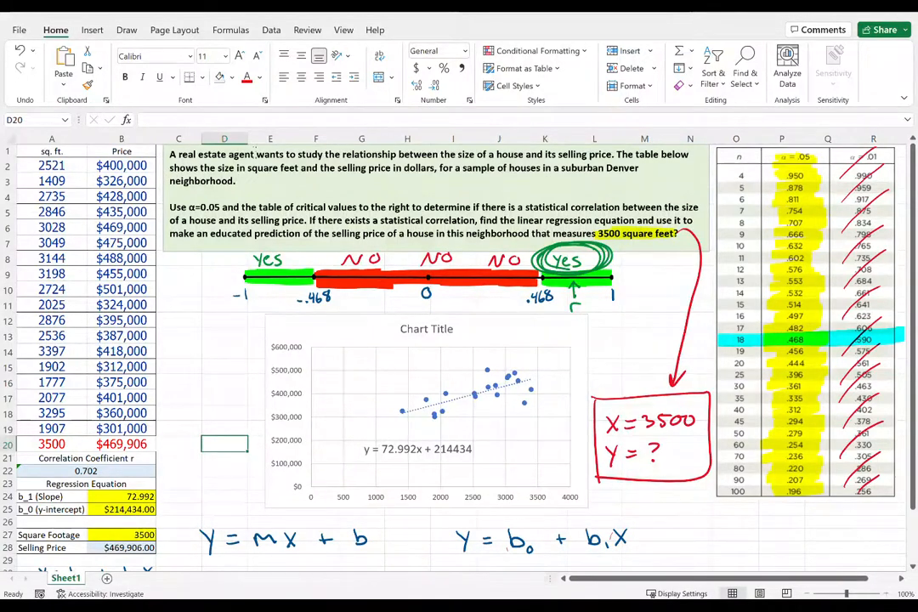
scroll(387, 302, down, 1)
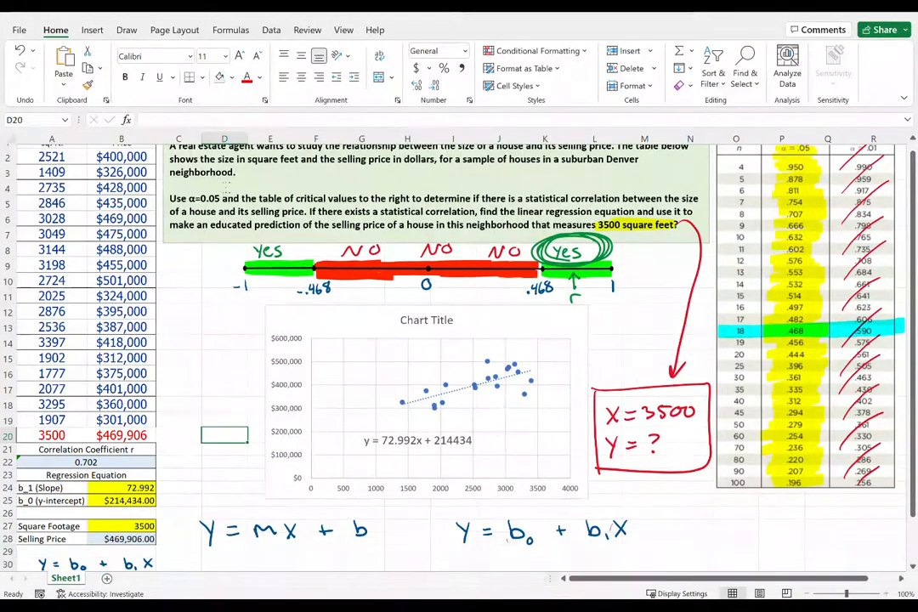